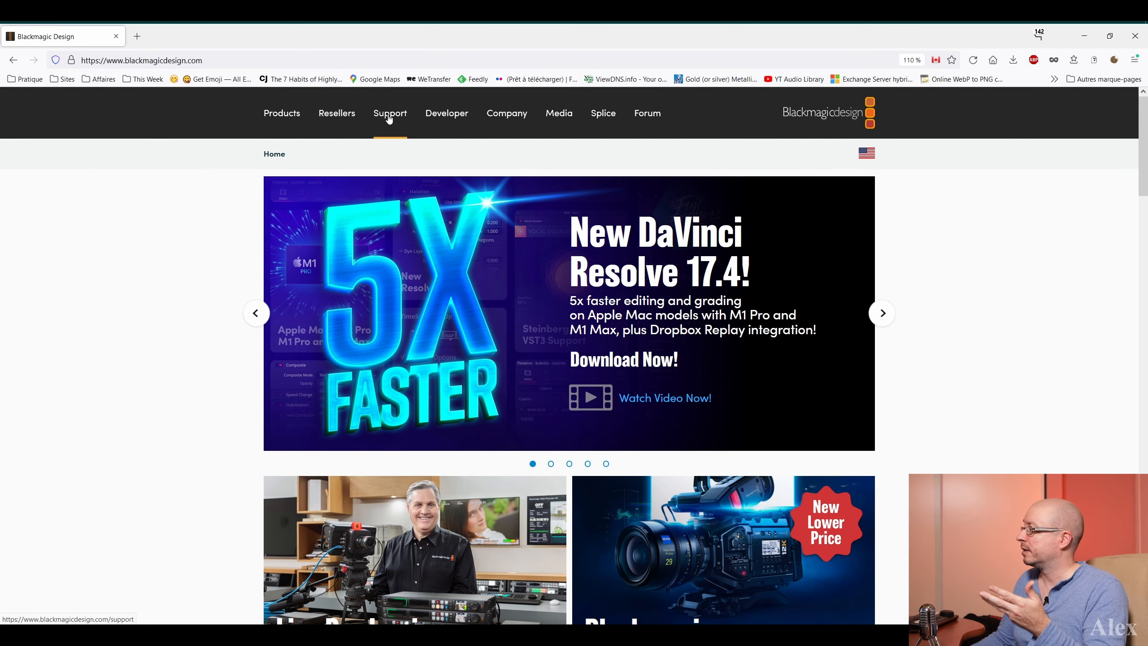
# Find the latest downloads for the DaVinci Resolve and Fusion Software family in the Blackmagic Design Support Center
pyautogui.click(391, 117)
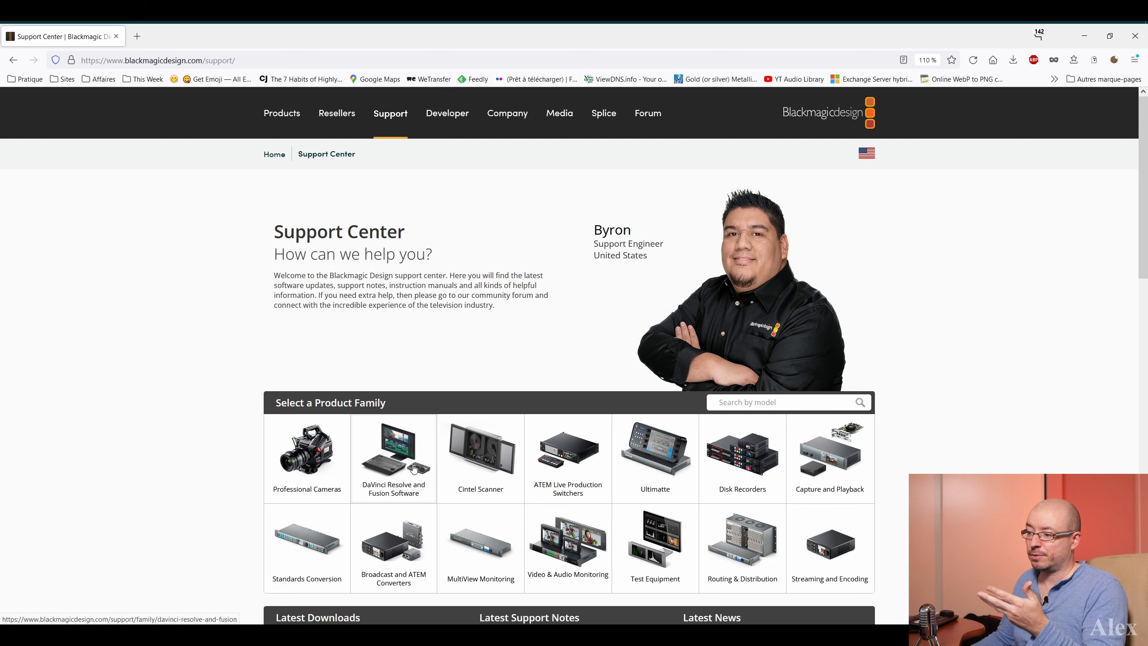
pyautogui.click(388, 466)
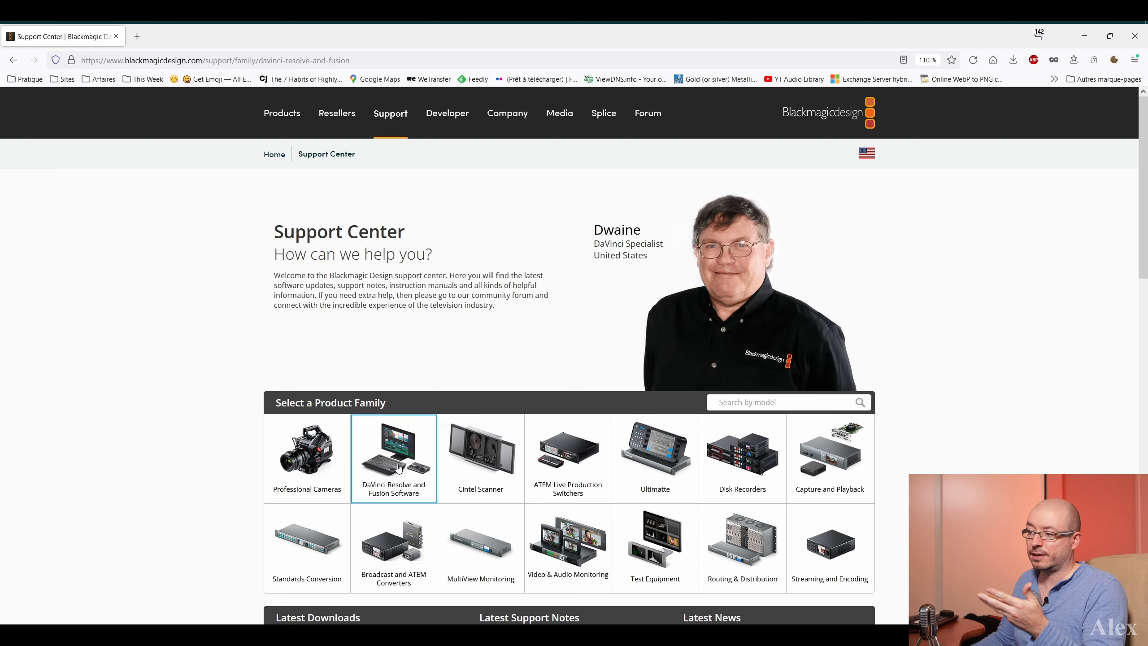
pyautogui.scroll(-5, 203, 438)
pyautogui.scroll(-2, 216, 433)
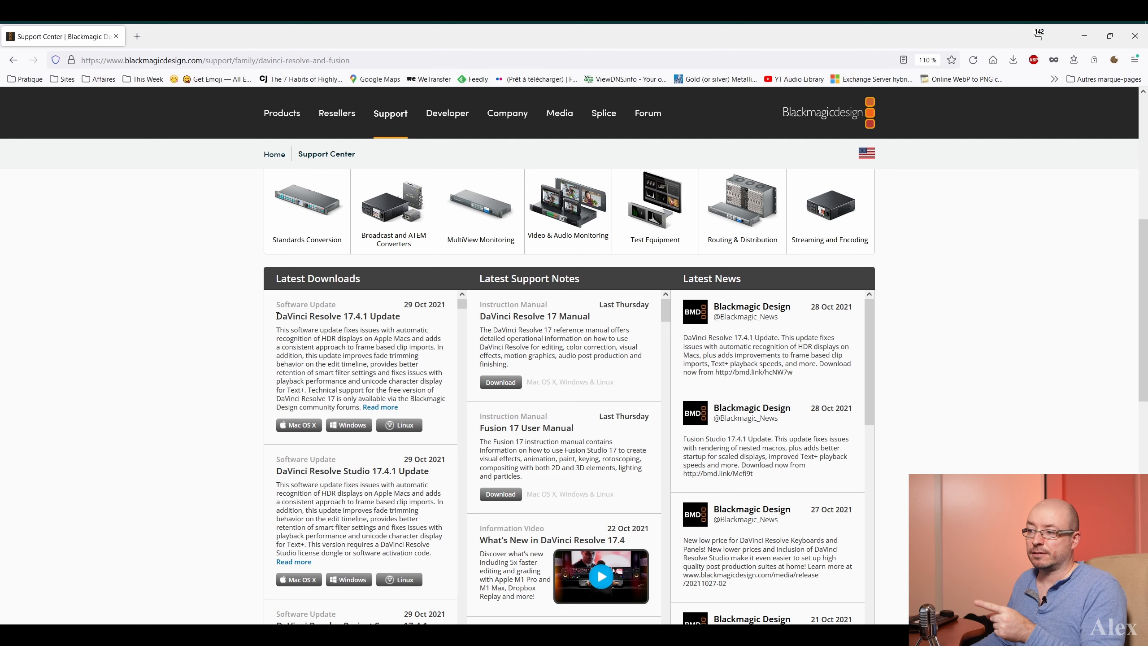
# Compare the DaVinci Resolve 17.4.1 Update and DaVinci Resolve Studio 17.4.1 Update entries among the latest downloads
pyautogui.moveTo(277, 316); pyautogui.dragTo(412, 319)
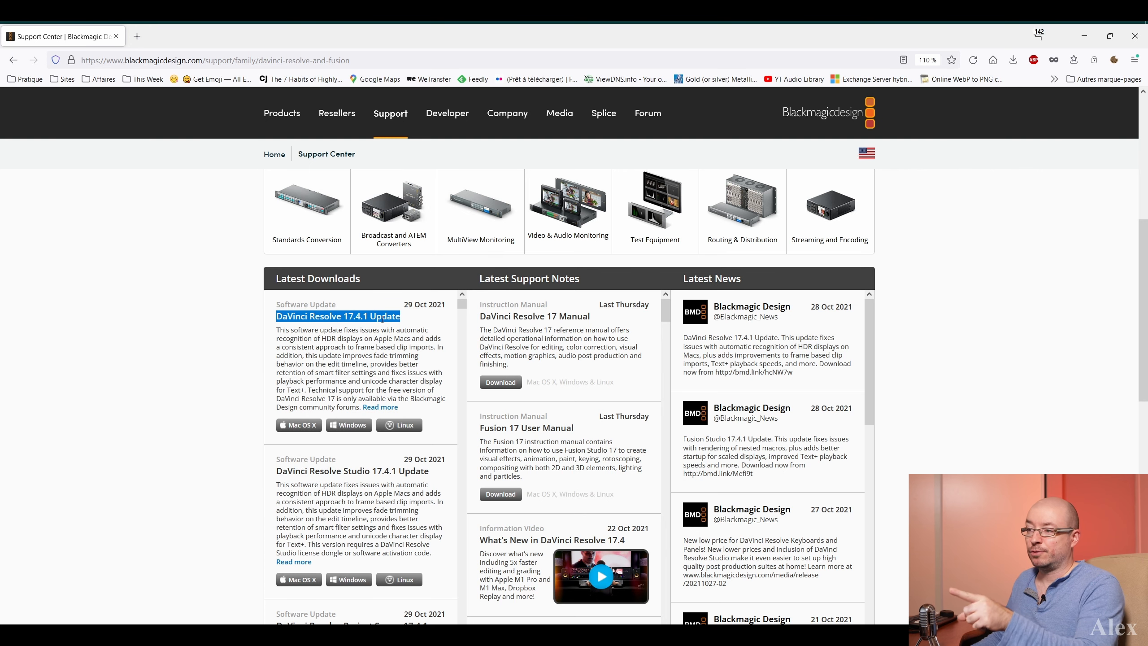
pyautogui.click(286, 318)
pyautogui.moveTo(279, 317); pyautogui.dragTo(400, 317)
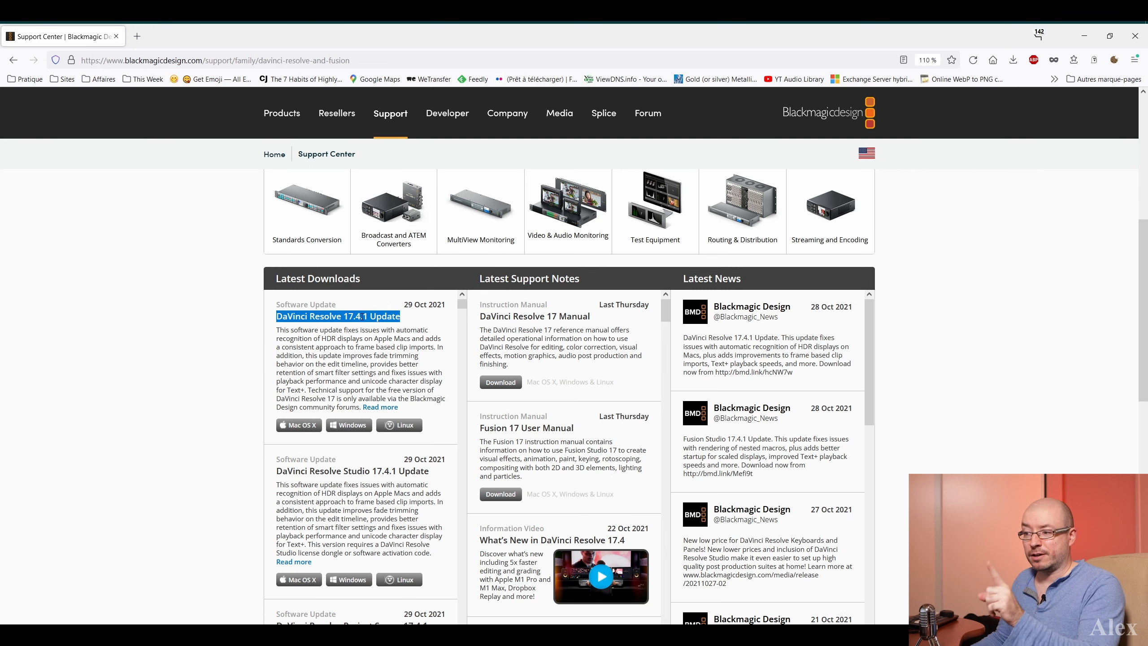
pyautogui.moveTo(277, 472); pyautogui.dragTo(443, 473)
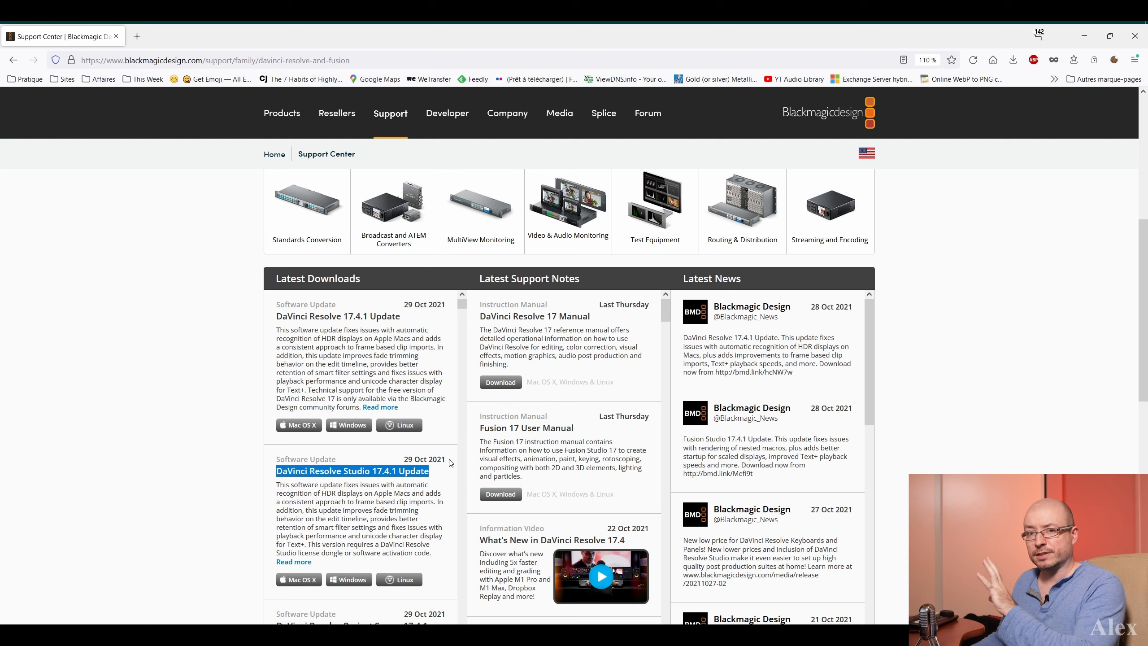
# Request the Windows download of the DaVinci Resolve 17.4.1 Update and submit its registration form
pyautogui.click(301, 429)
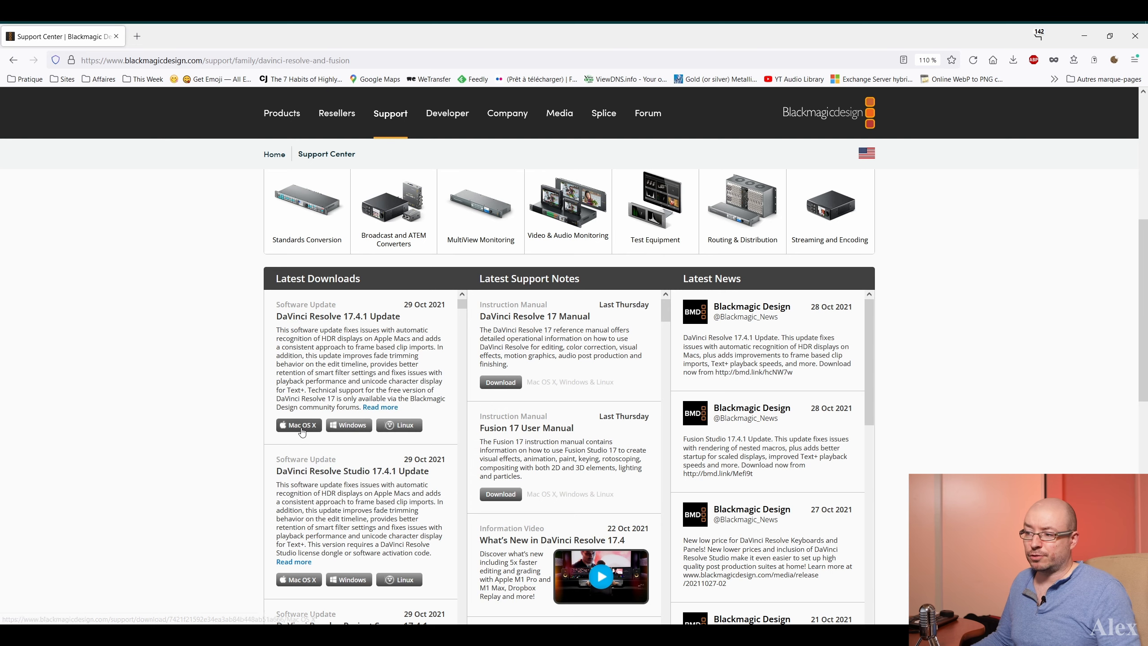
pyautogui.click(349, 425)
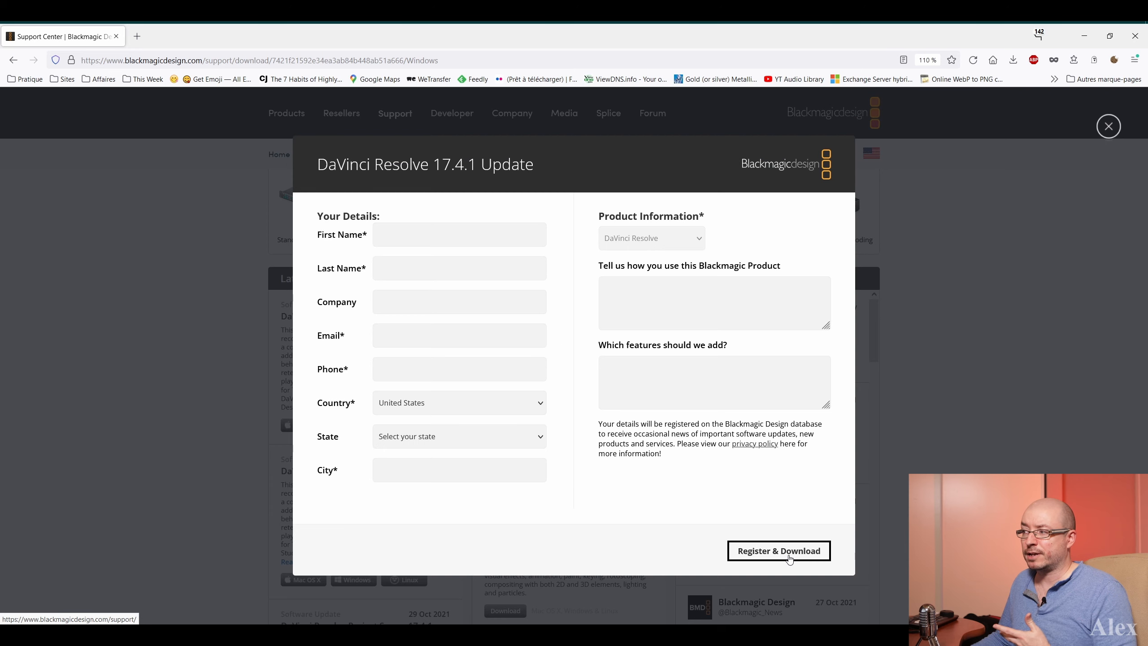
pyautogui.click(789, 556)
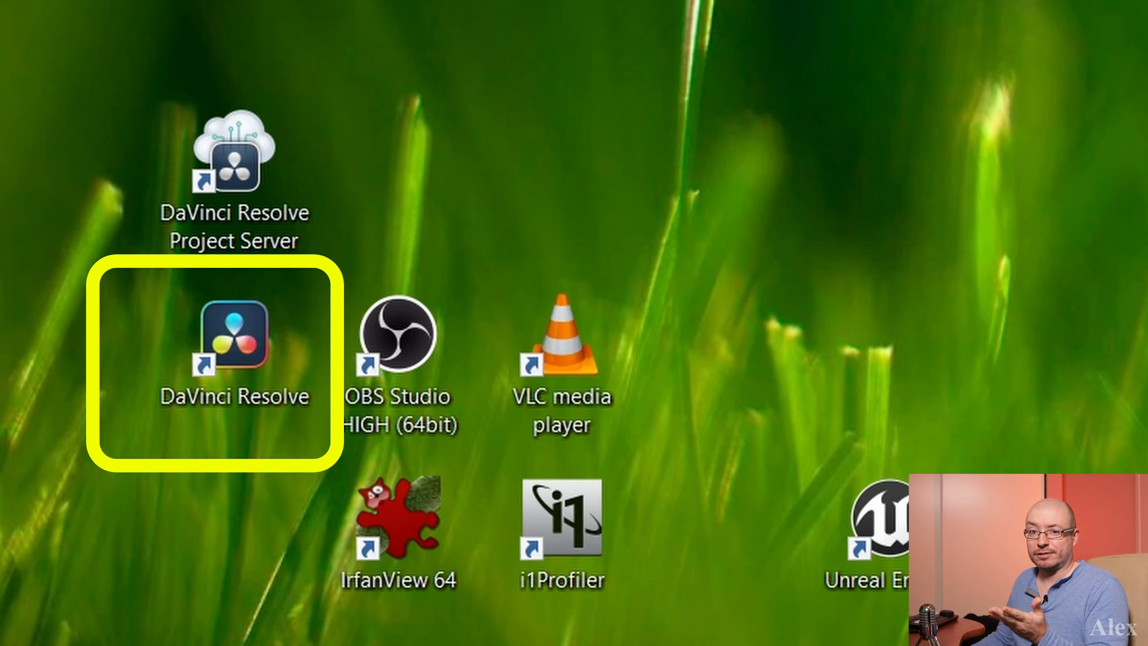
# Launch DaVinci Resolve from the desktop and open the Untitled Project
pyautogui.doubleClick(215, 328)
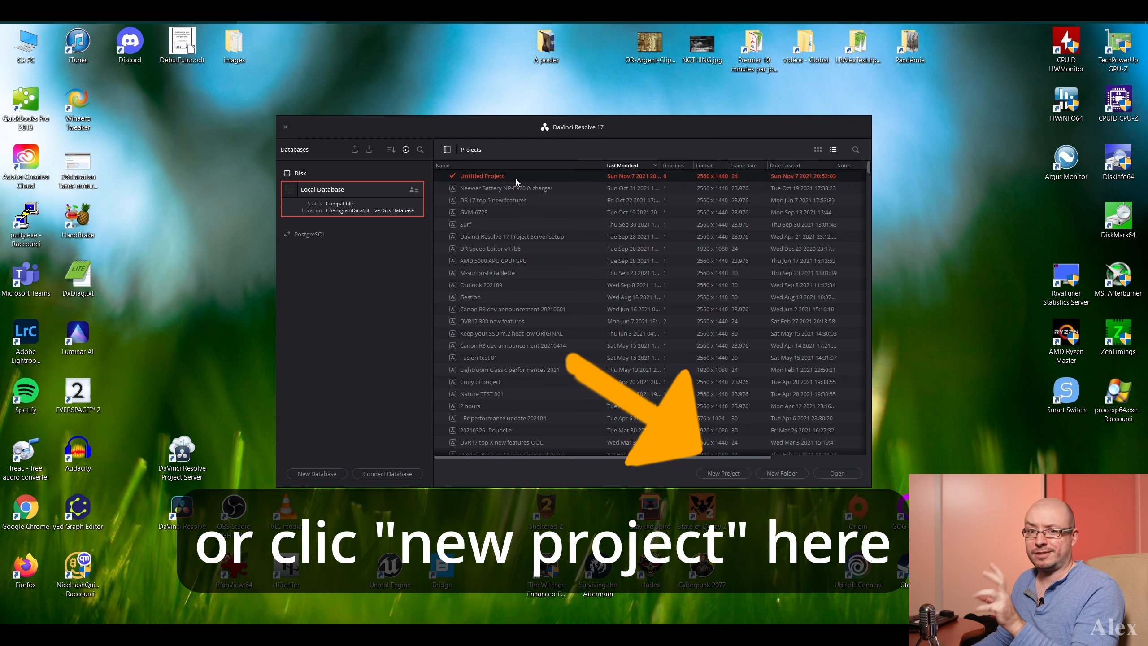
pyautogui.doubleClick(549, 178)
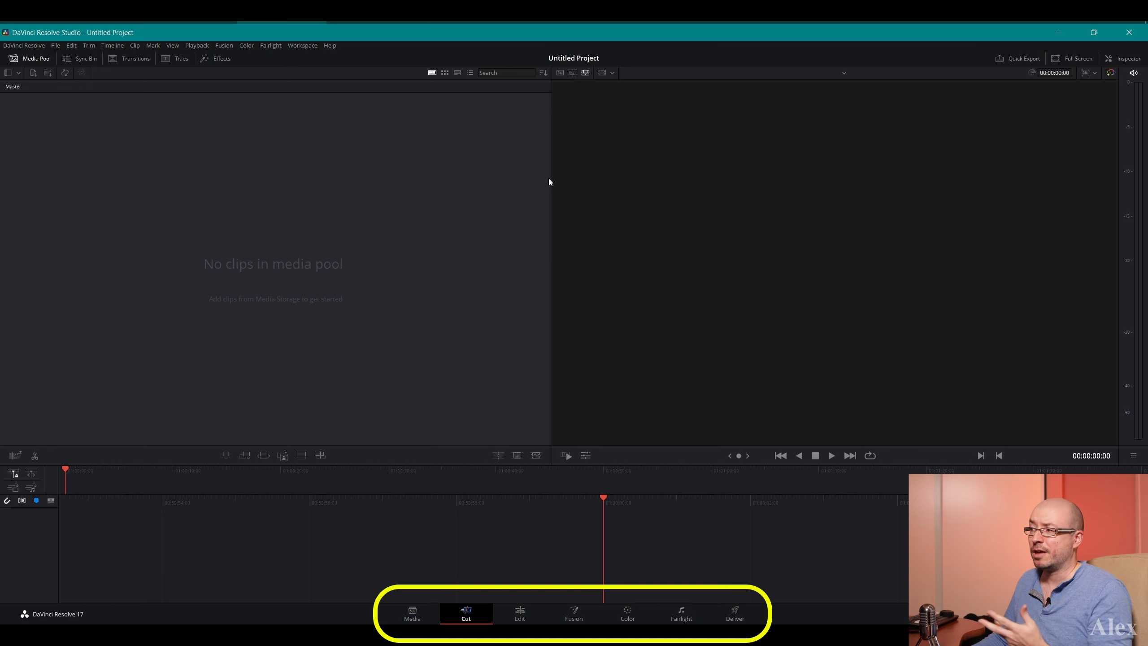
# View the Media page and the Cut page, and finish on the Edit page
pyautogui.click(412, 613)
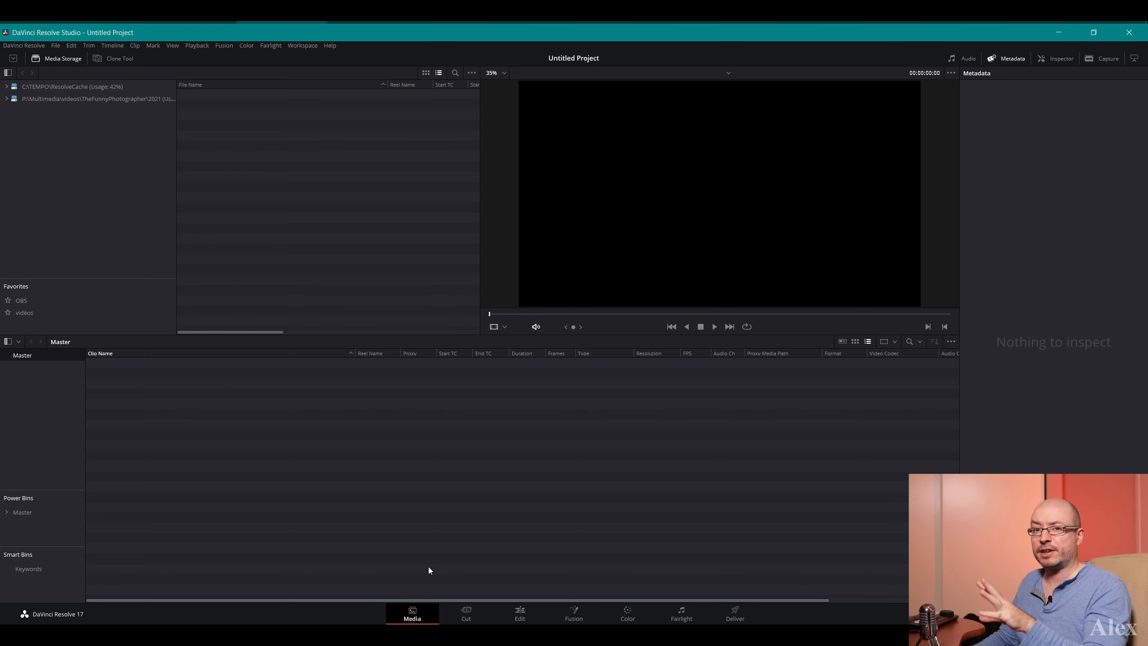
pyautogui.click(467, 618)
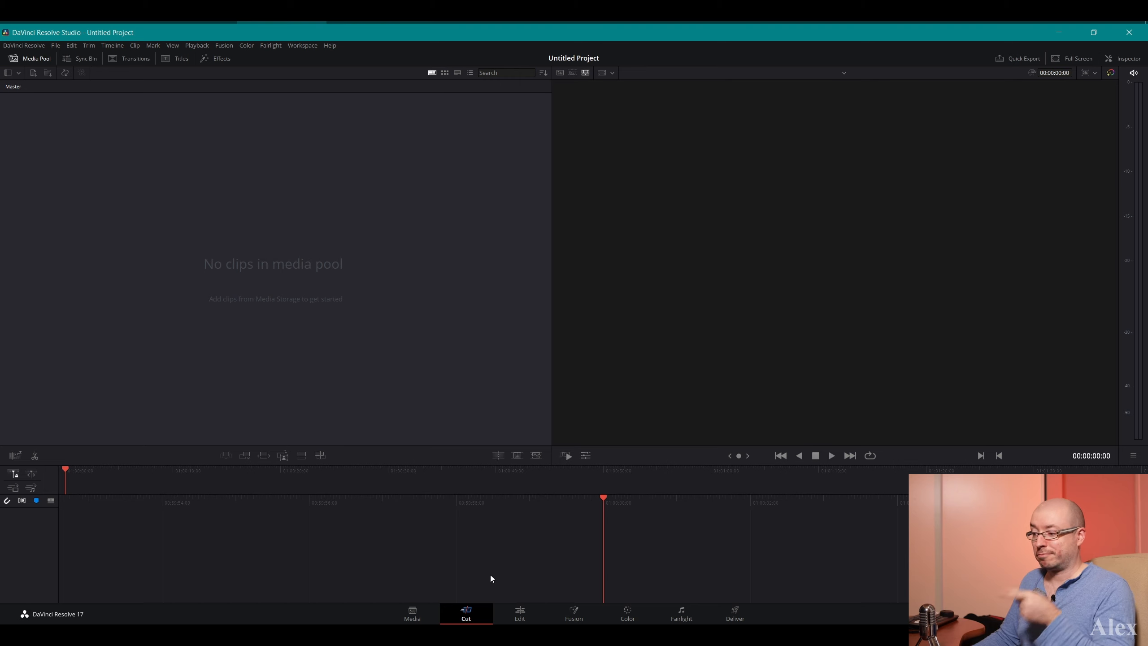
pyautogui.click(520, 619)
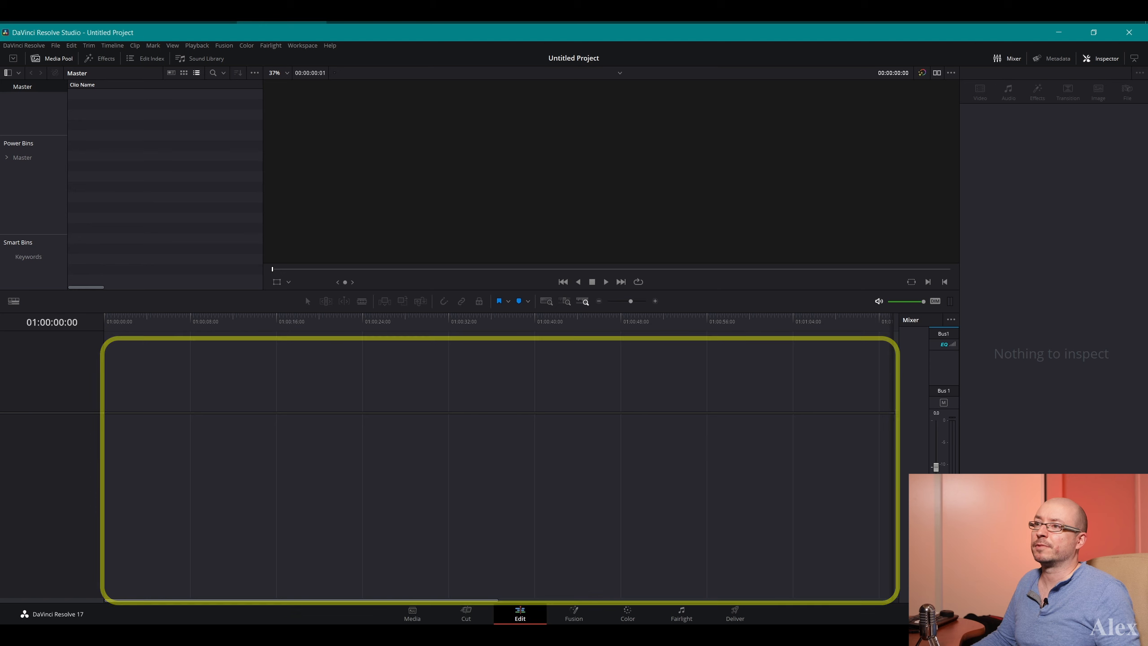
# Place RII_1922-A Cam.MOV on the empty timeline and change the project frame rate to match the clip
pyautogui.moveTo(1114, 329); pyautogui.dragTo(161, 454)
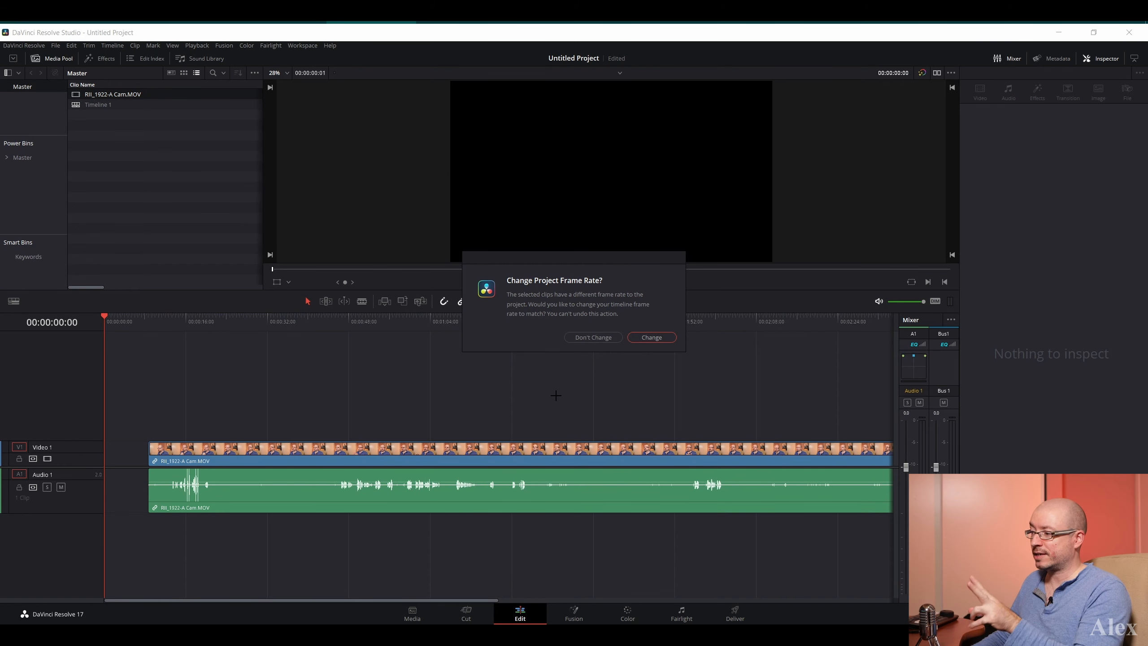
pyautogui.click(655, 338)
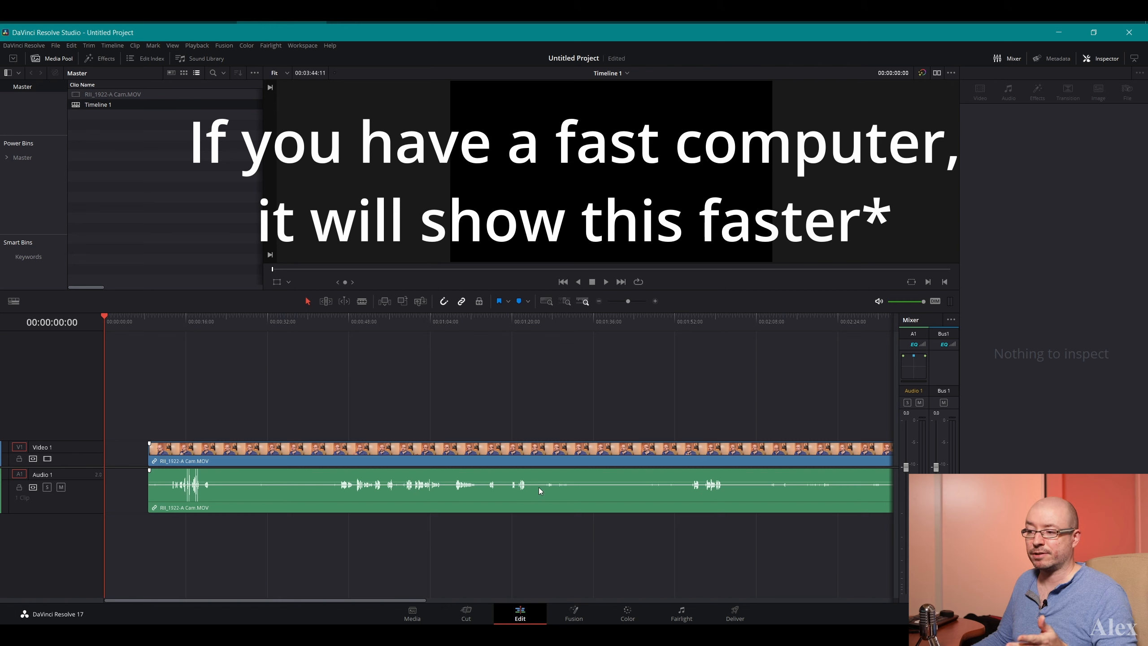
# Move the RII_1922-A Cam.MOV clip to the very start of the timeline
pyautogui.click(538, 487)
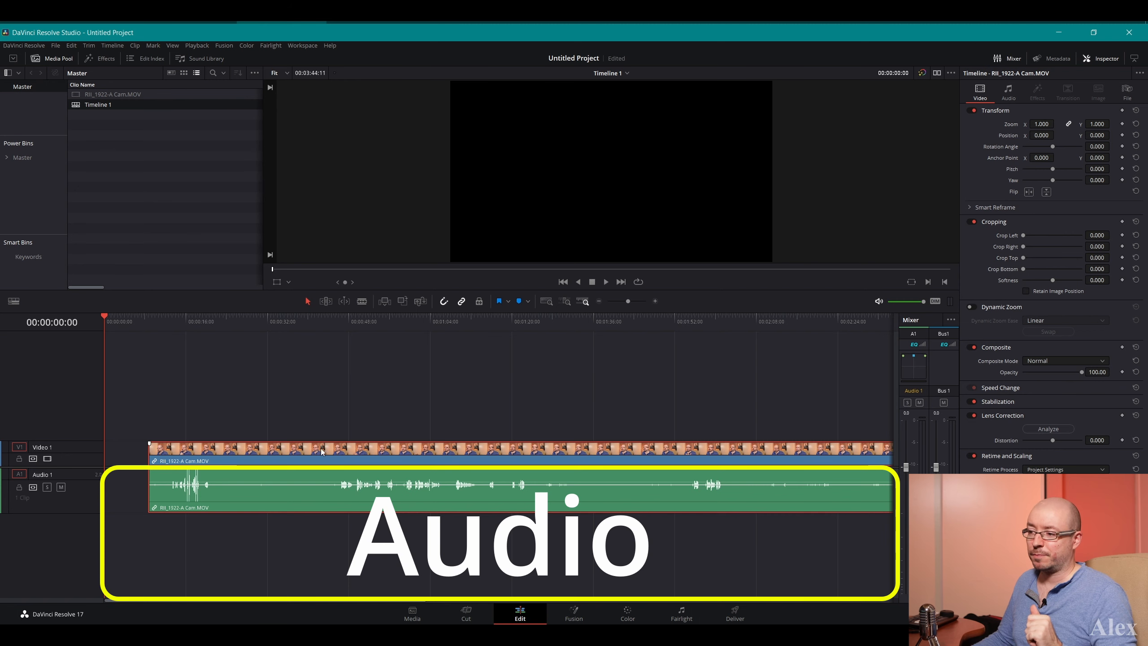
pyautogui.click(427, 435)
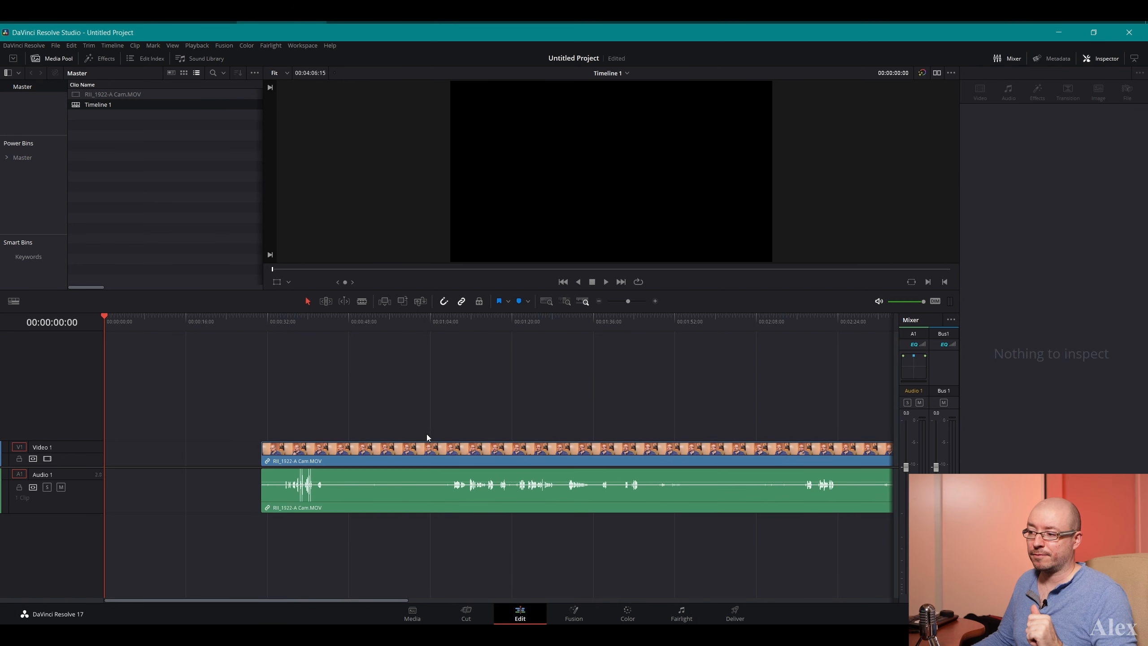
pyautogui.moveTo(490, 454); pyautogui.dragTo(337, 459)
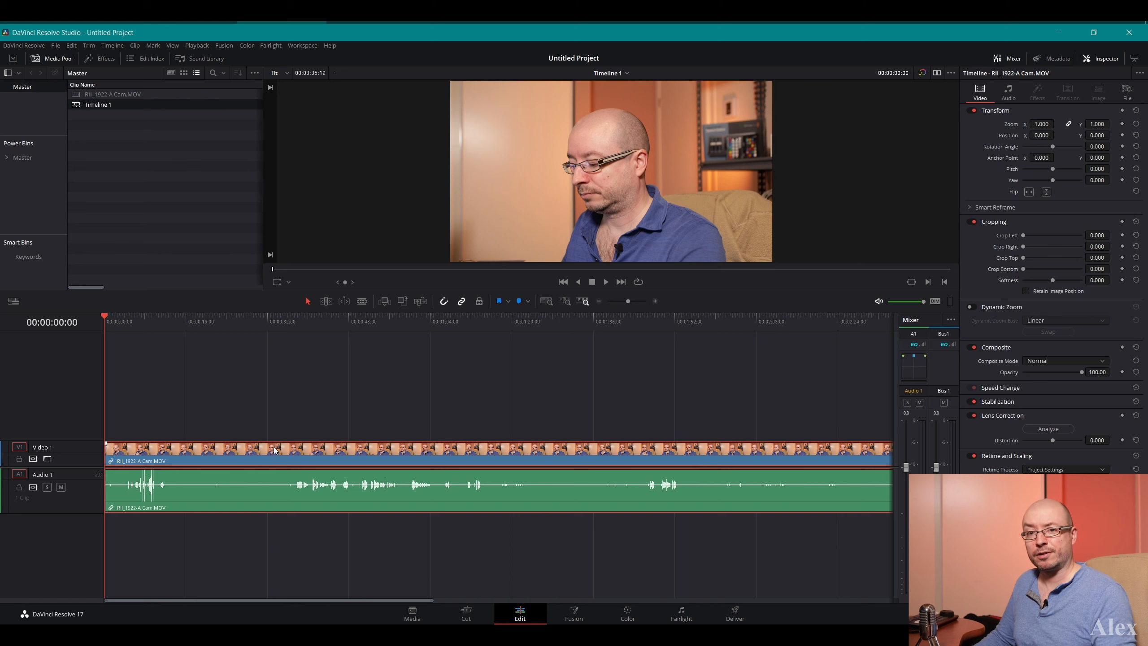
# Shift the clip about 25 seconds later on the timeline, and delete the empty gap in front of it
pyautogui.moveTo(336, 455); pyautogui.dragTo(464, 451)
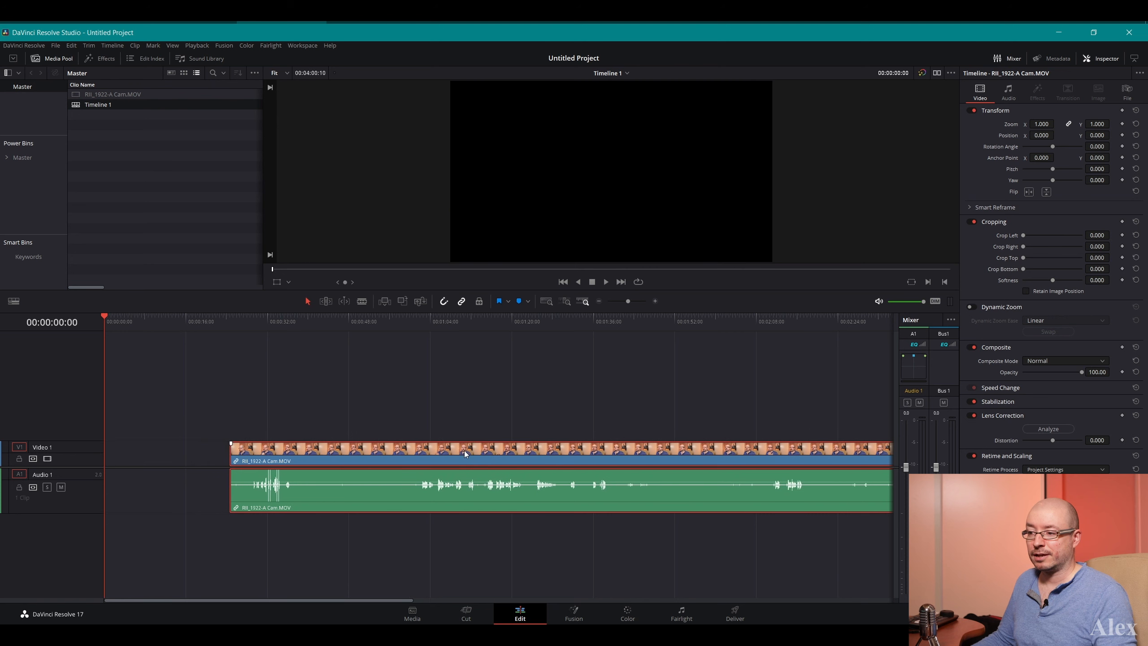
pyautogui.click(183, 452)
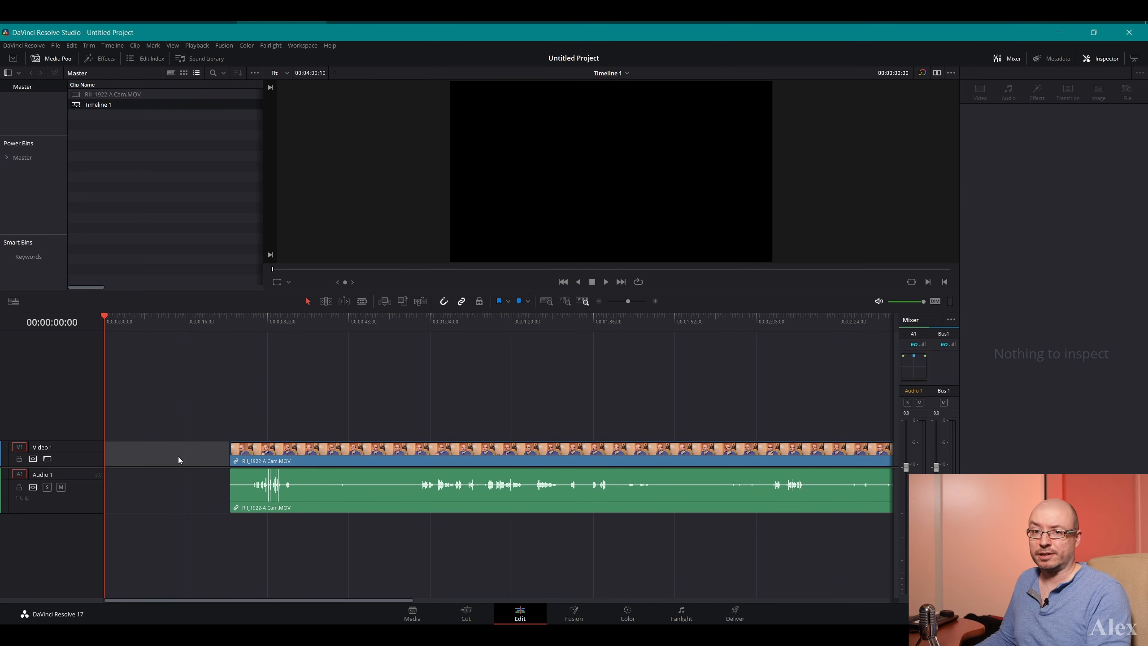
pyautogui.press('Delete')
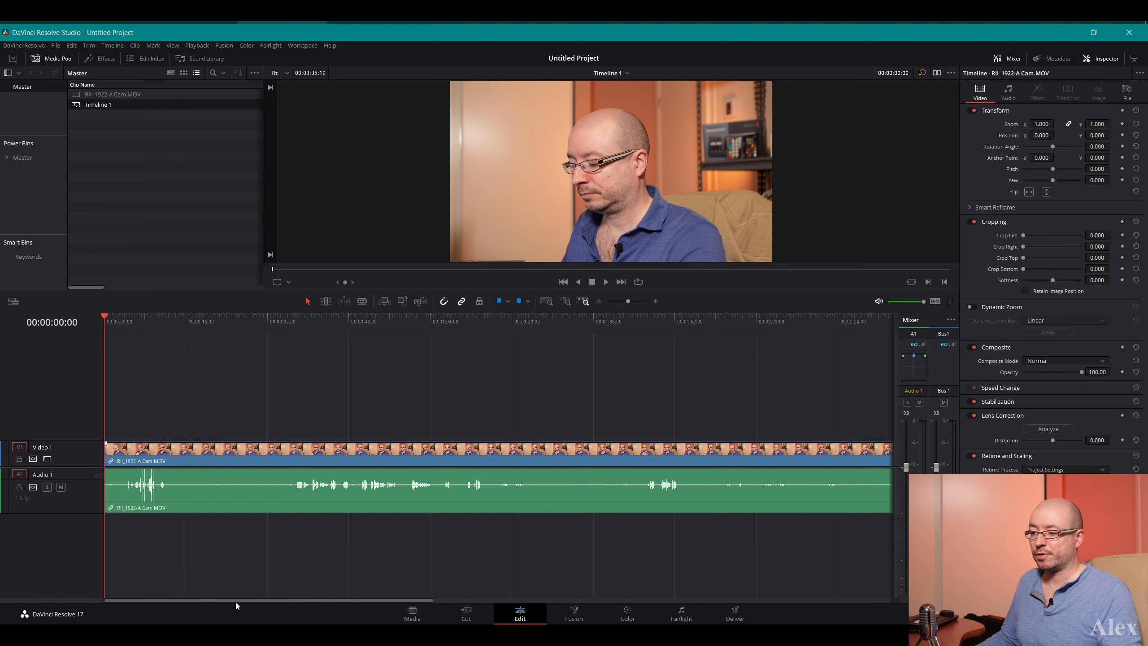
# Add RII_1923-A Cam.MOV to Video 1 directly after the end of the first clip
pyautogui.moveTo(232, 600); pyautogui.dragTo(558, 603)
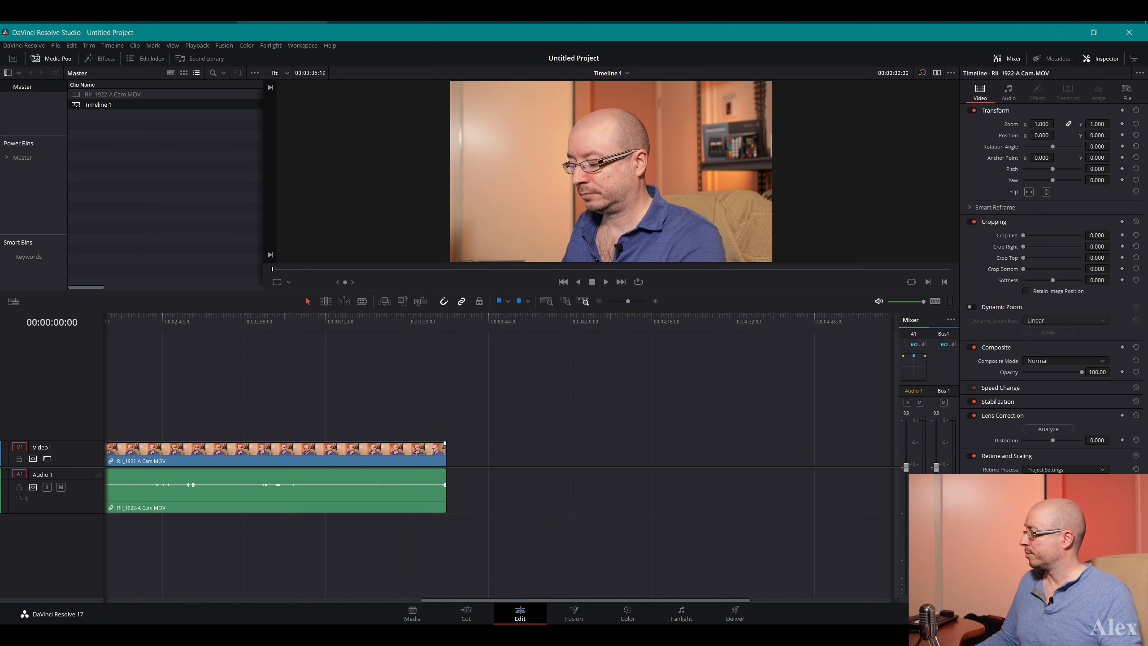
pyautogui.moveTo(1147, 312); pyautogui.dragTo(450, 458)
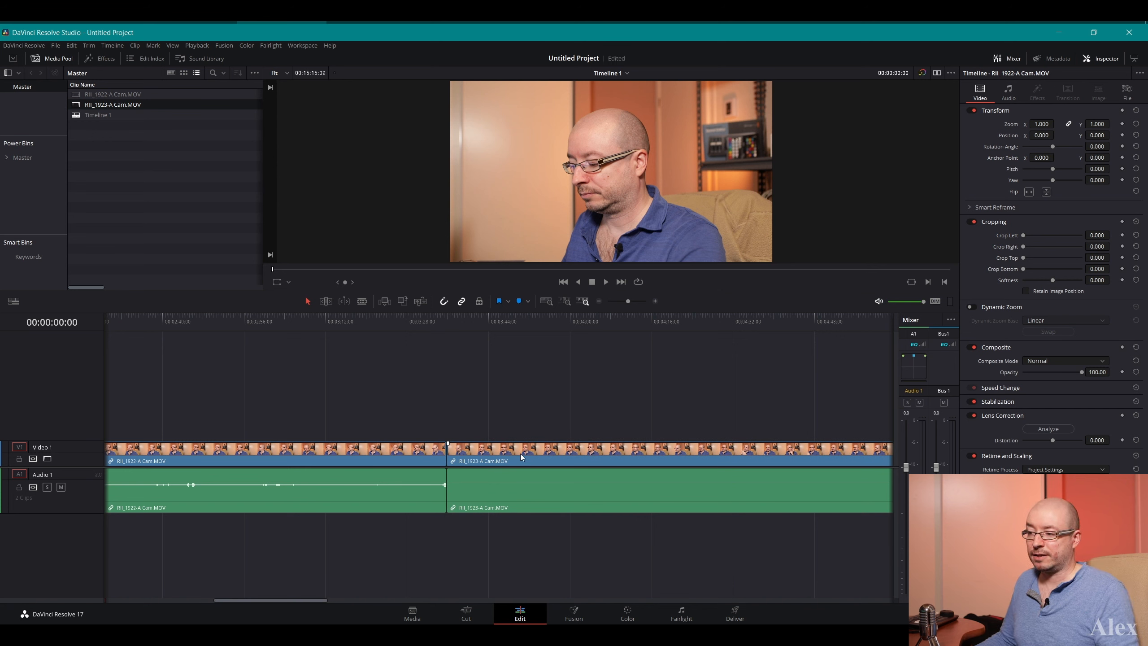
# Move the second clip onto Video 2 overlapping the first clip, and return it to the first clip's end on Video 1
pyautogui.moveTo(520, 453); pyautogui.dragTo(375, 430)
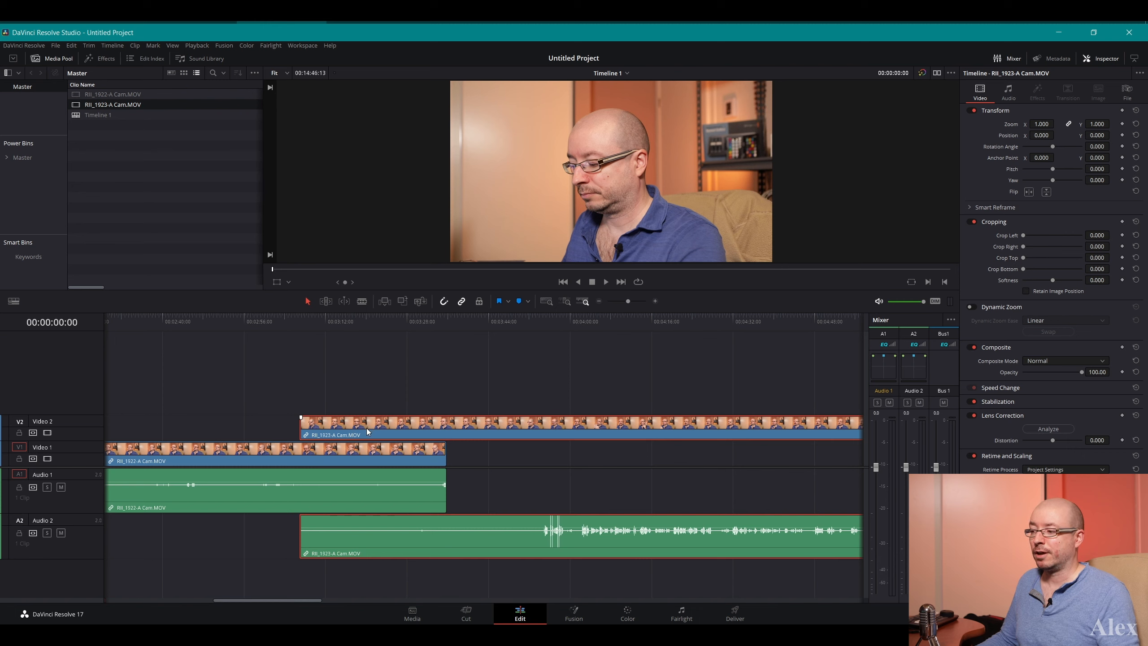
pyautogui.moveTo(366, 429); pyautogui.dragTo(516, 456)
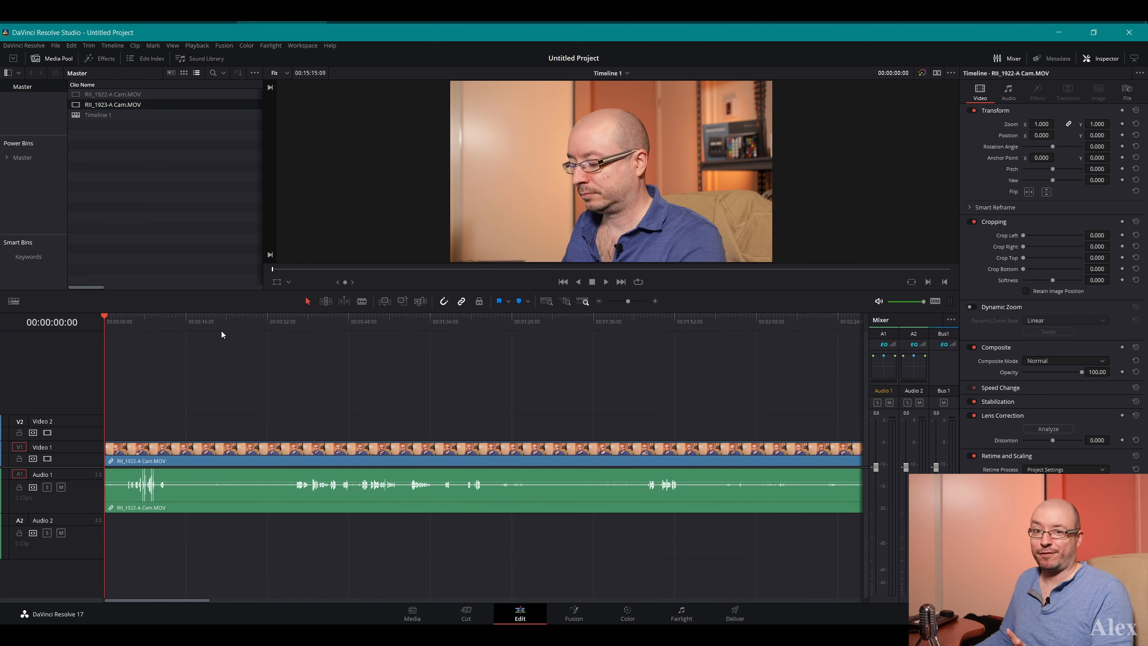
# Add a basic Text title on Video 2 at about 23 seconds and select it
pyautogui.click(100, 63)
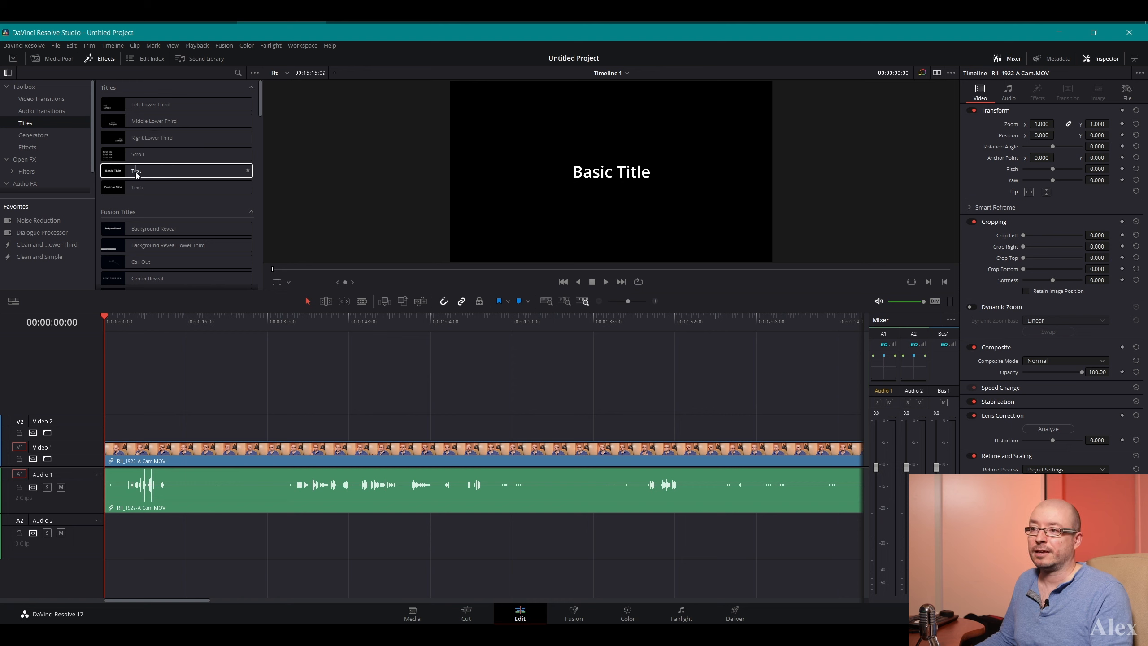
pyautogui.moveTo(135, 171); pyautogui.dragTo(223, 445)
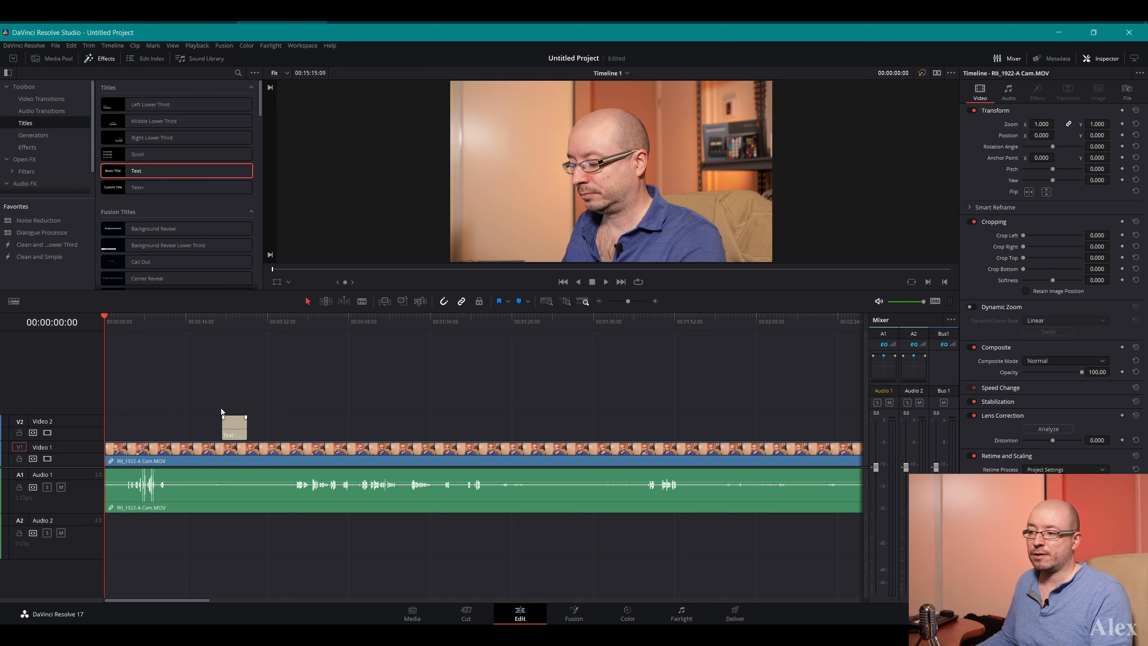
pyautogui.click(240, 423)
pyautogui.click(237, 490)
pyautogui.click(231, 429)
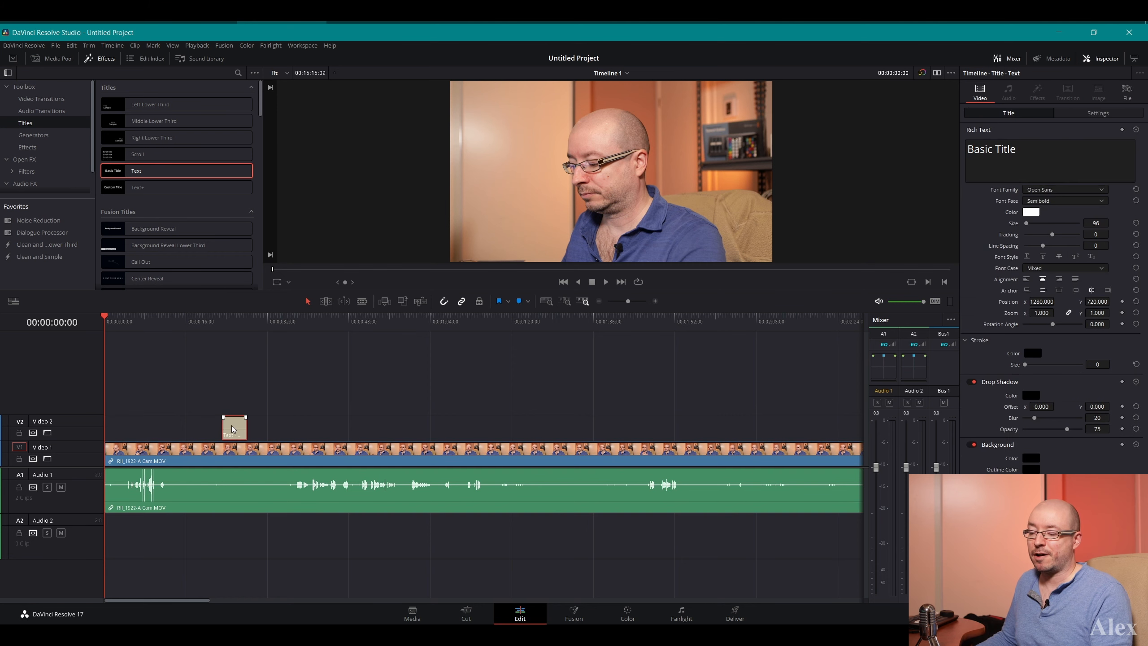
pyautogui.click(238, 484)
pyautogui.click(237, 429)
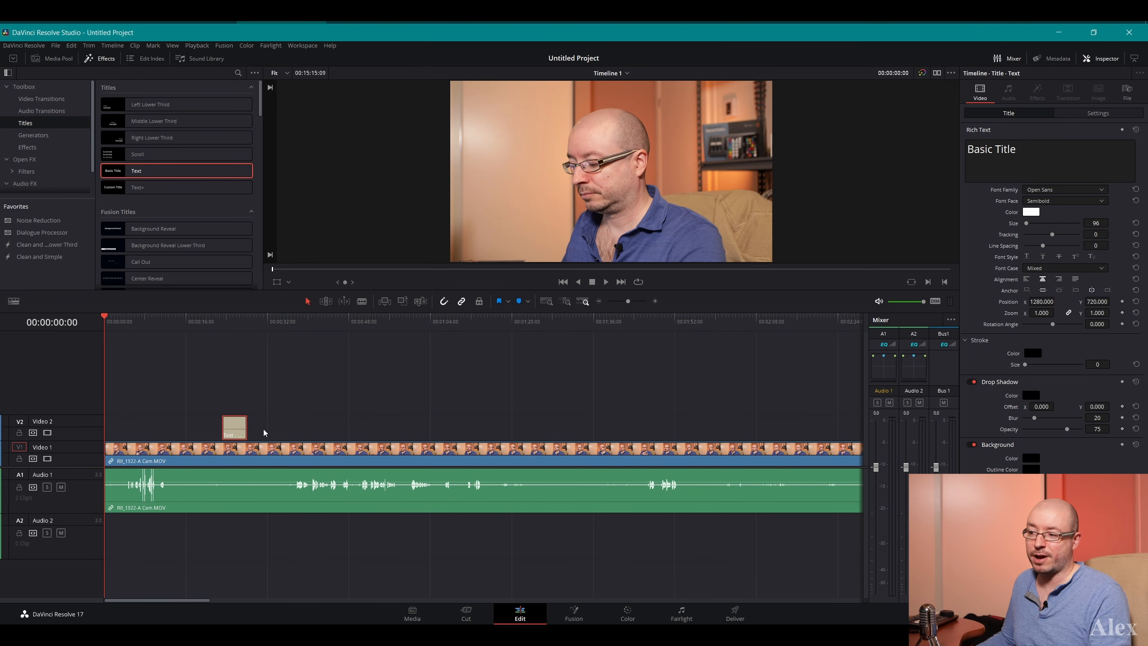
# Extend the title's end to about 54 seconds and preview it with the playhead at 00:00:36:16
pyautogui.moveTo(246, 427); pyautogui.dragTo(381, 424)
pyautogui.moveTo(184, 324); pyautogui.dragTo(291, 324)
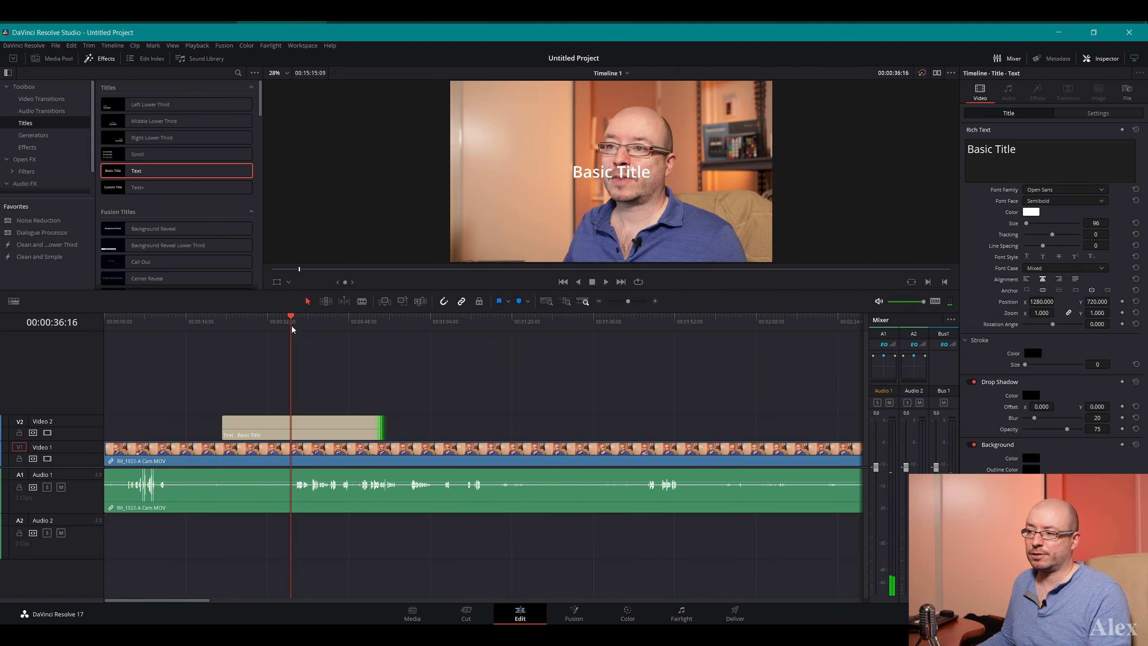
# Examine the title's properties in the Inspector, and those of the RII_1922-A Cam.MOV clip
pyautogui.click(324, 427)
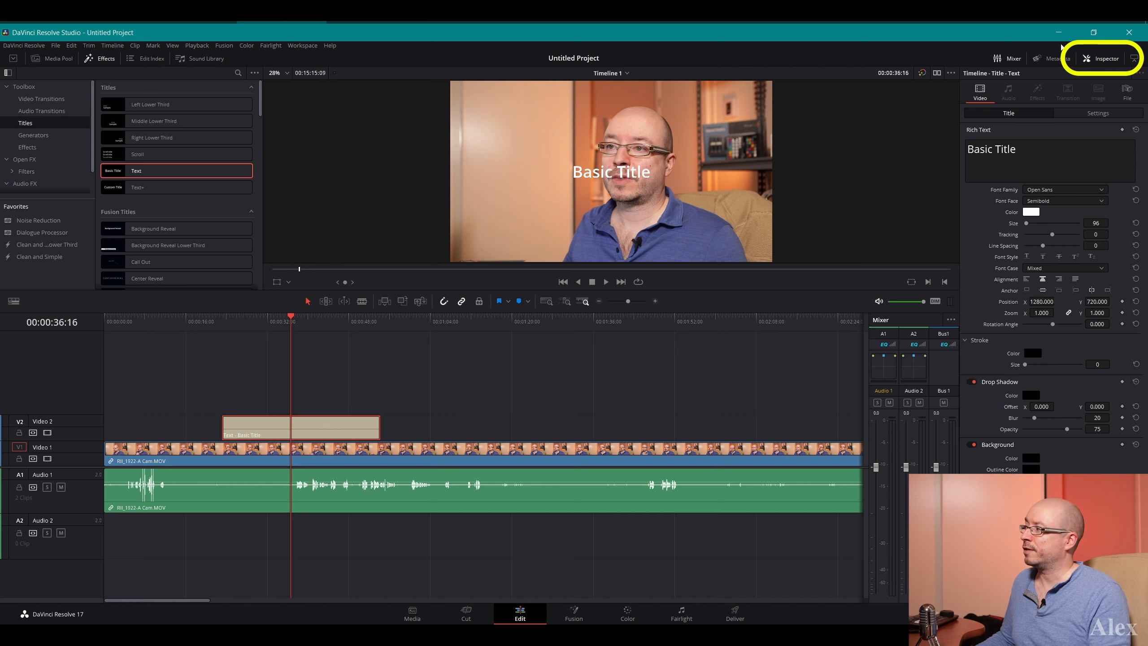
pyautogui.click(1105, 59)
pyautogui.click(1106, 58)
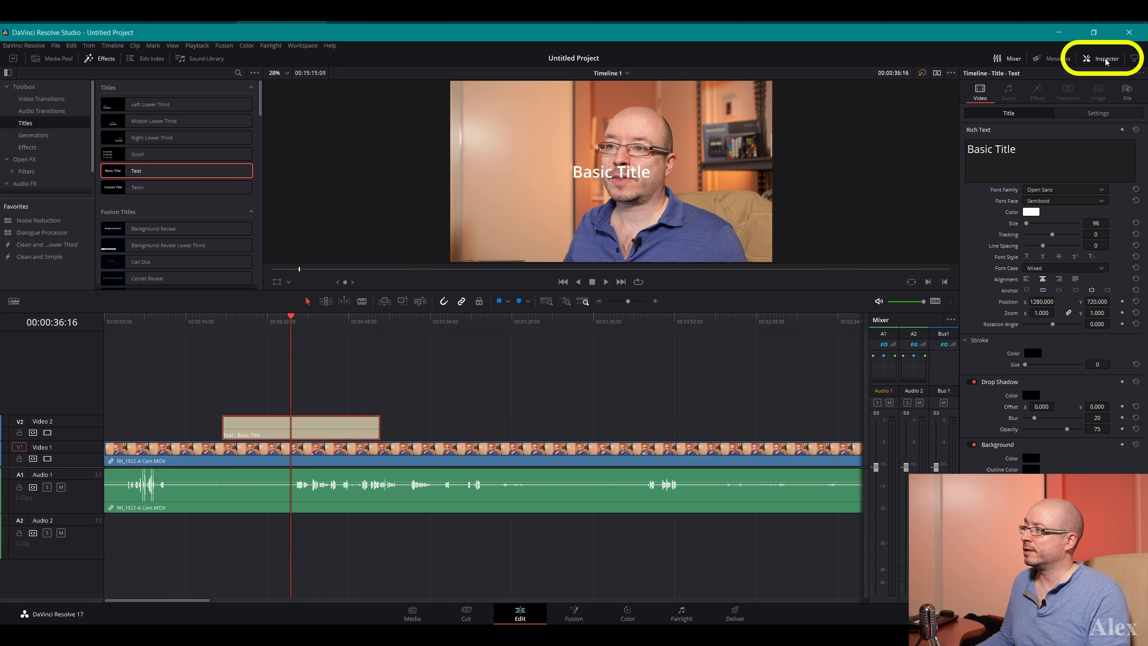
pyautogui.click(1105, 59)
pyautogui.click(1106, 59)
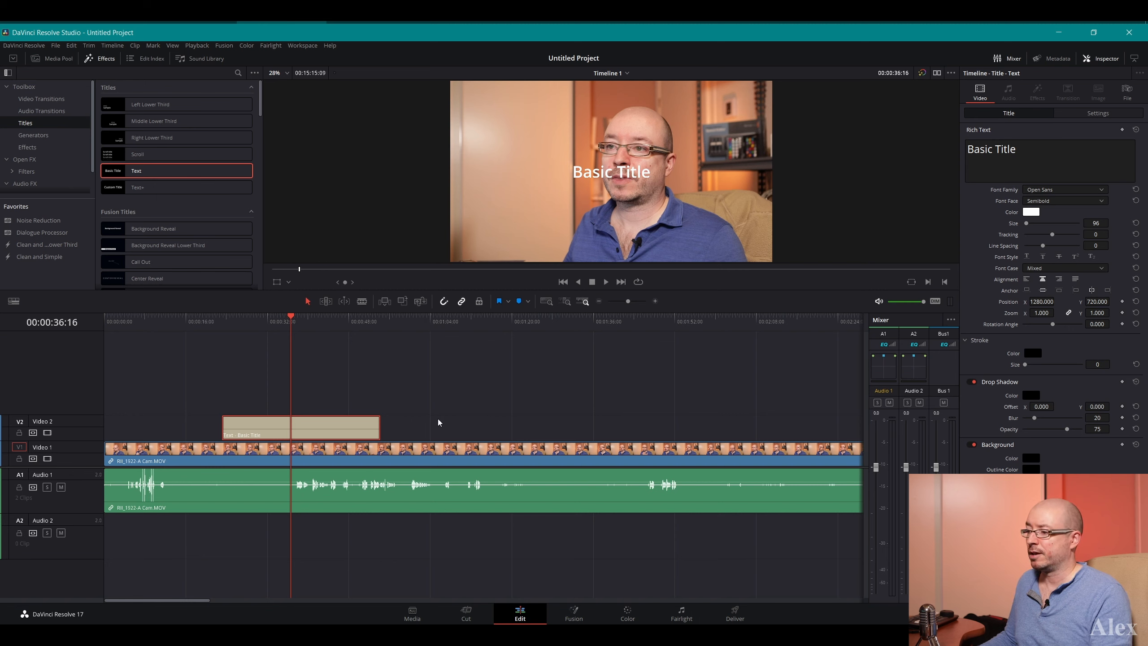
pyautogui.click(429, 459)
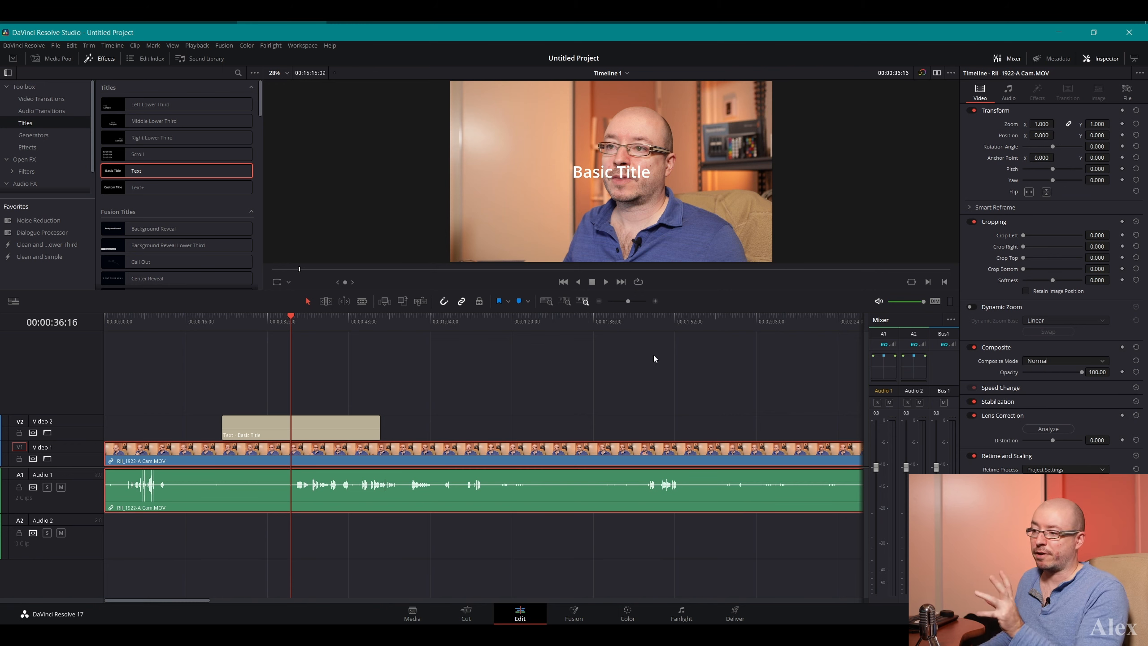
# Replace the title's text on Video 2 with "MASSIVE INTRO AWSOME!"
pyautogui.click(332, 427)
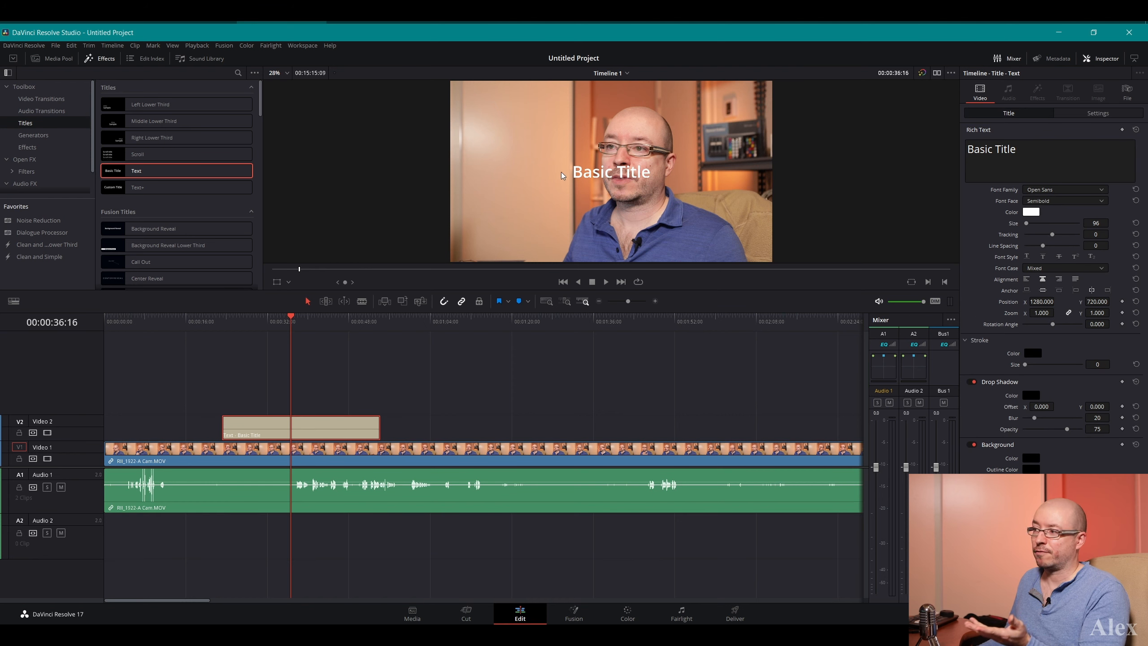
pyautogui.click(1005, 151)
pyautogui.hotkey('ctrl', 'a')
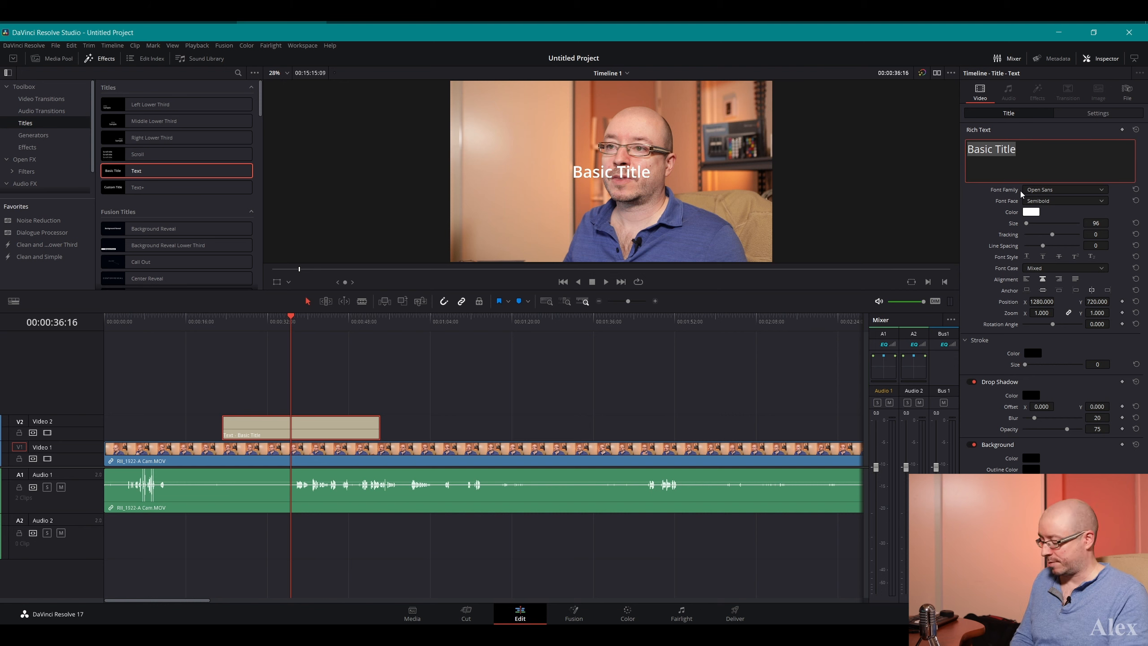
pyautogui.write('MASS')
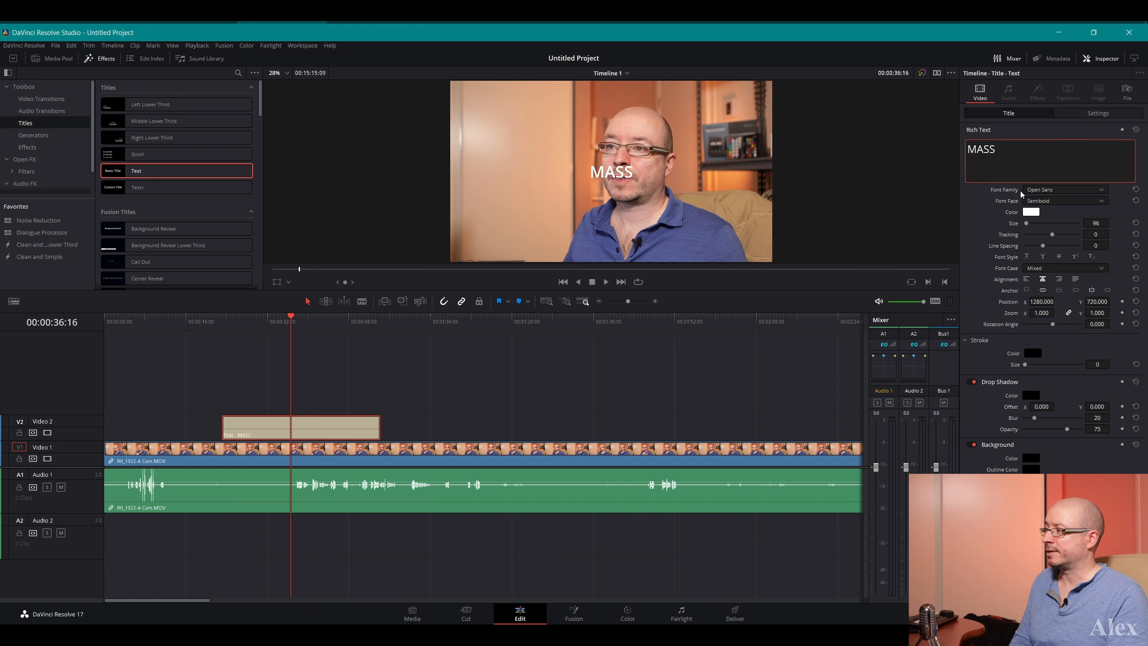
pyautogui.write('IVE INTRO AWSOME!')
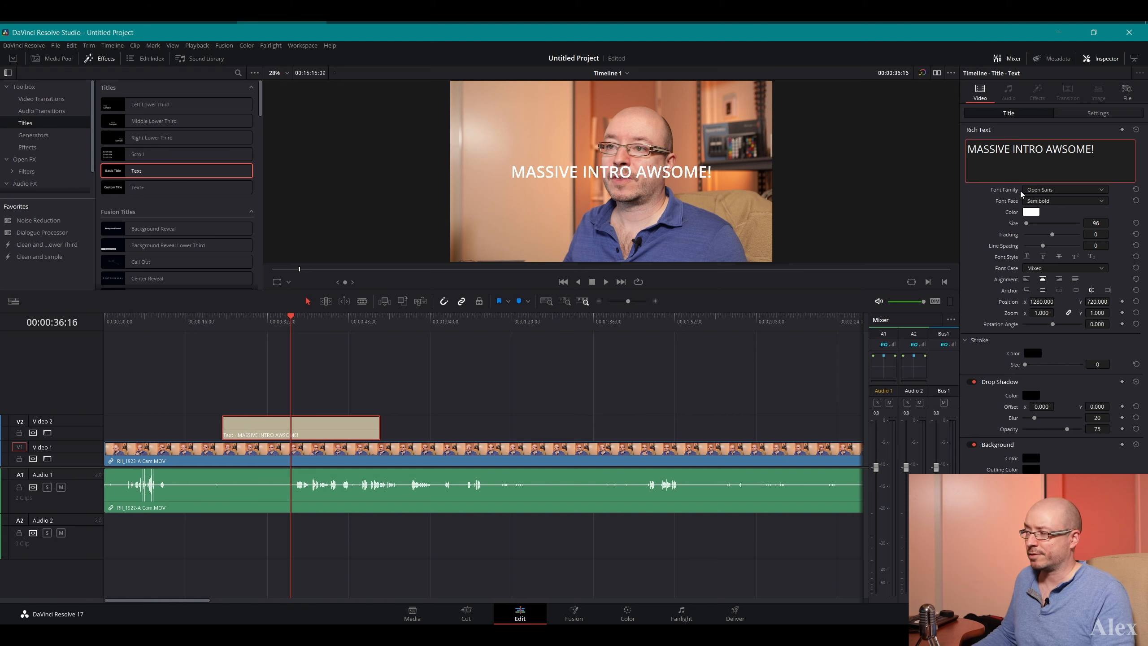
pyautogui.click(994, 208)
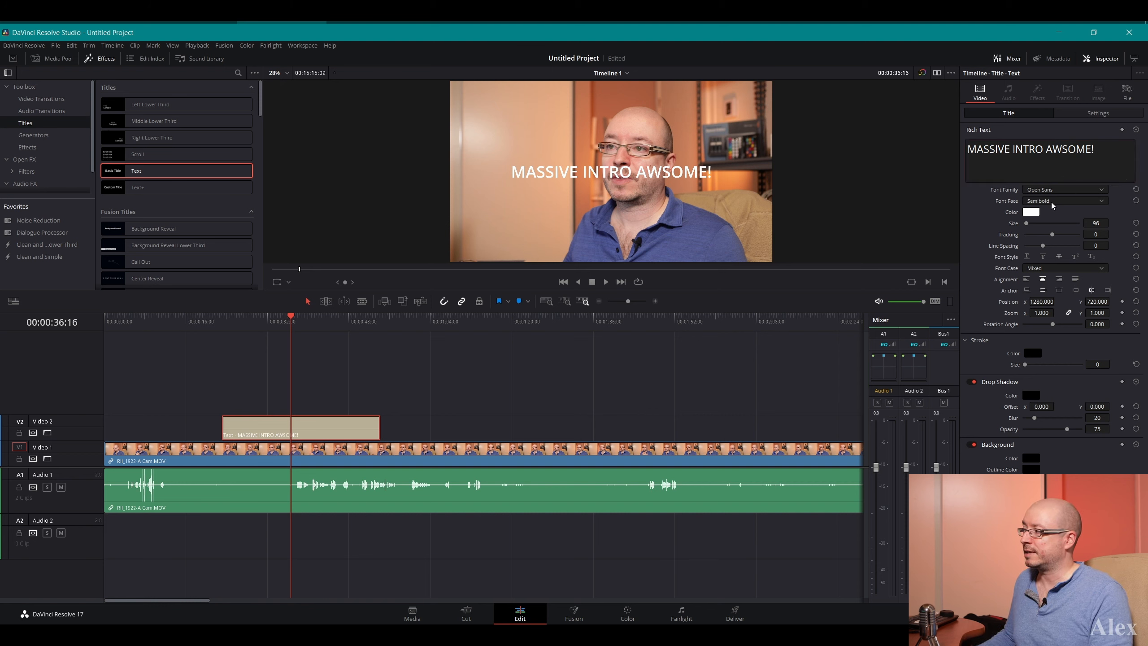
# Examine the font family and font face options available for the title
pyautogui.click(1075, 189)
pyautogui.click(1075, 189)
pyautogui.click(1079, 202)
pyautogui.click(1079, 204)
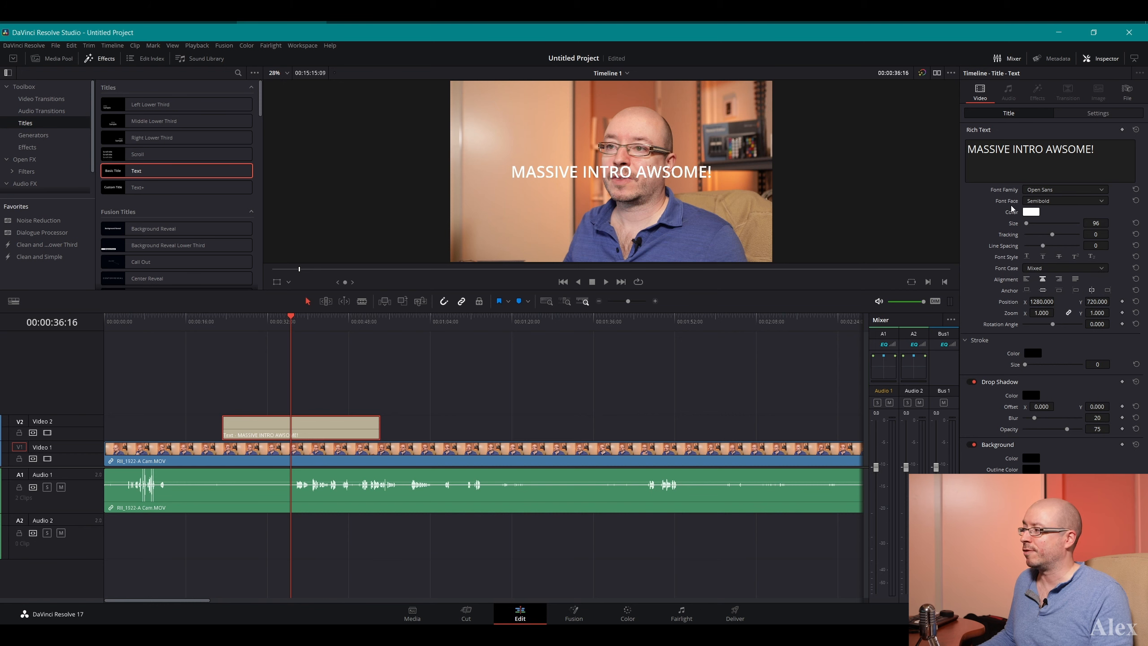
pyautogui.click(1065, 203)
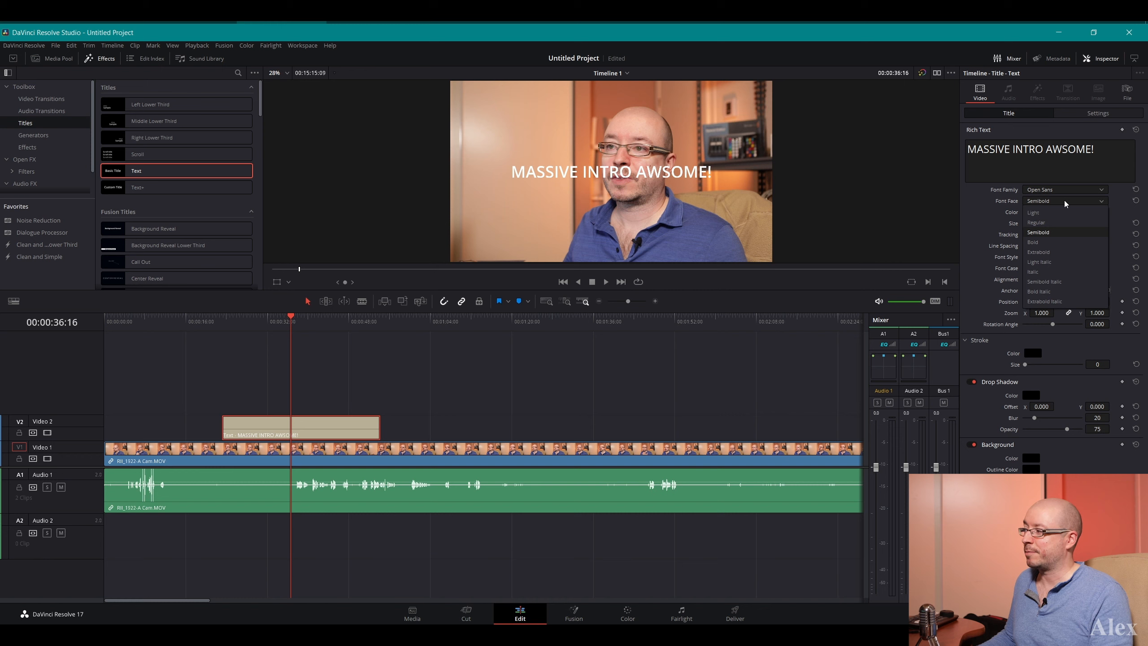
pyautogui.click(1064, 203)
# Split the title text onto three lines, one word per line, and increase its font size to 288
pyautogui.moveTo(1089, 221); pyautogui.dragTo(1125, 222)
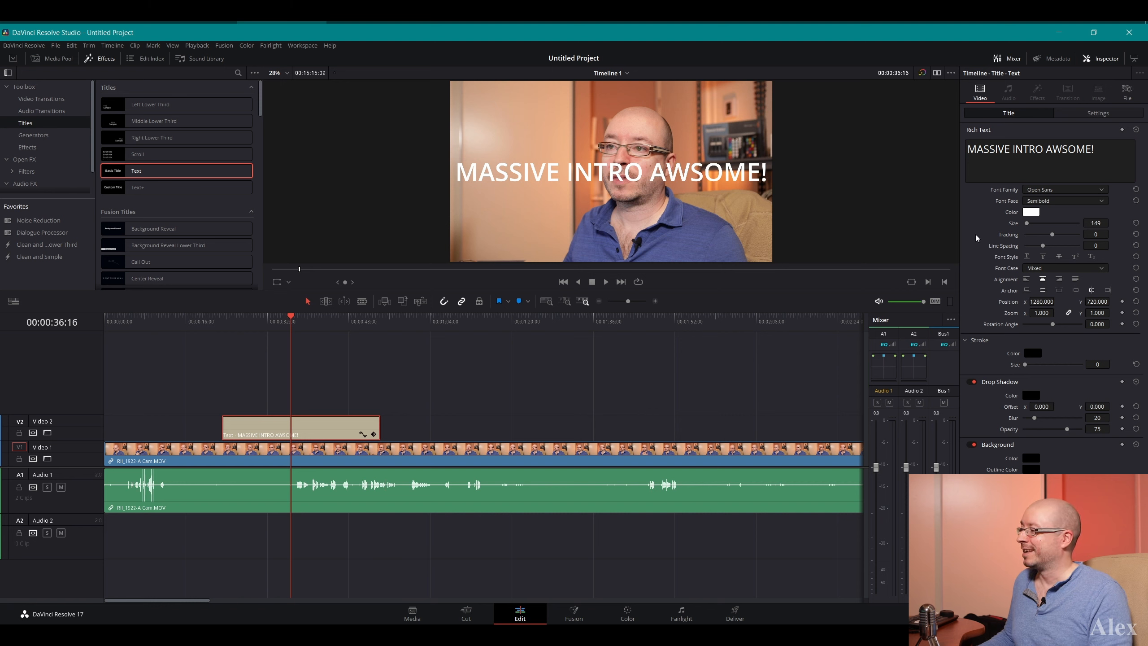
pyautogui.moveTo(1095, 222); pyautogui.dragTo(1102, 222)
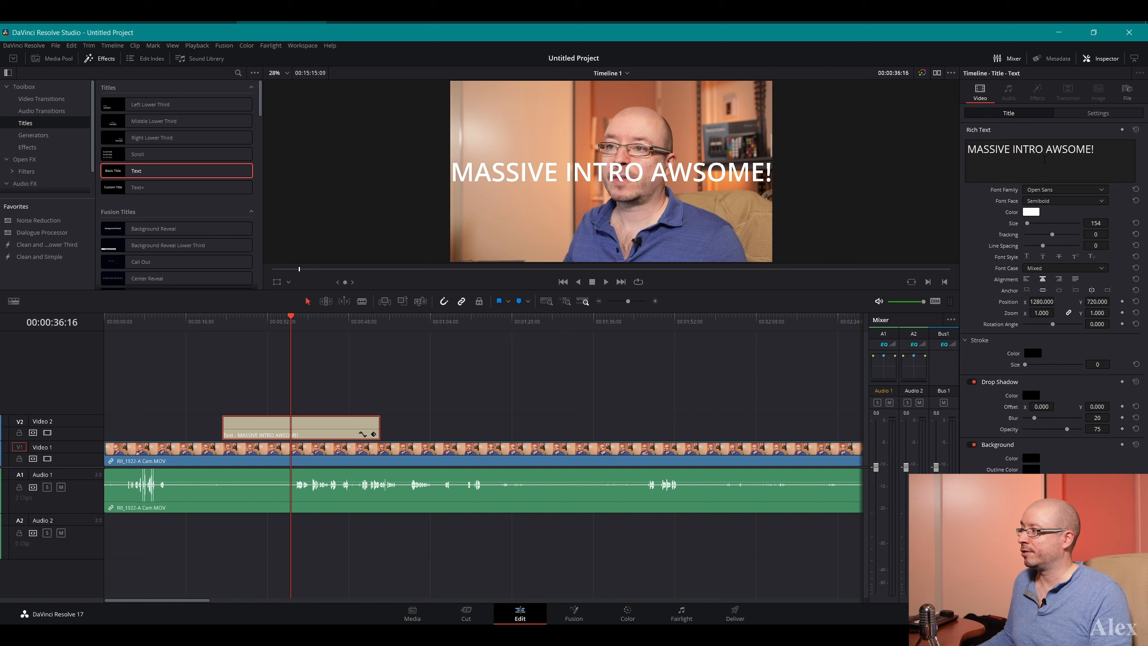
pyautogui.click(1042, 149)
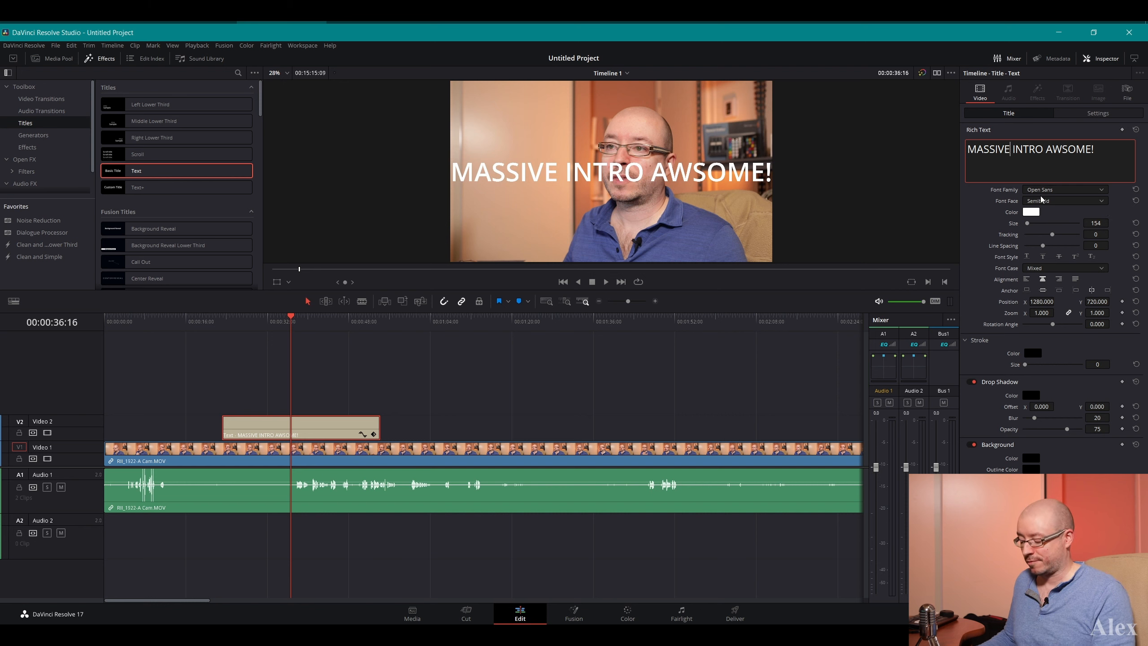
pyautogui.press('Return')
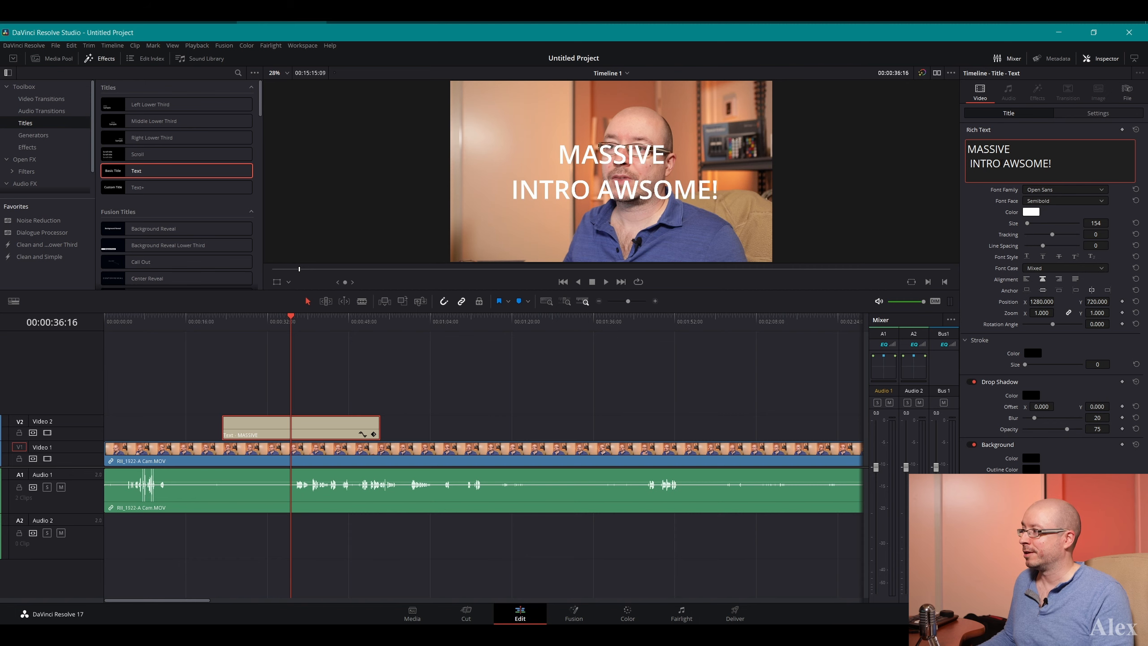
pyautogui.press('Return')
pyautogui.moveTo(1094, 223); pyautogui.dragTo(1147, 222)
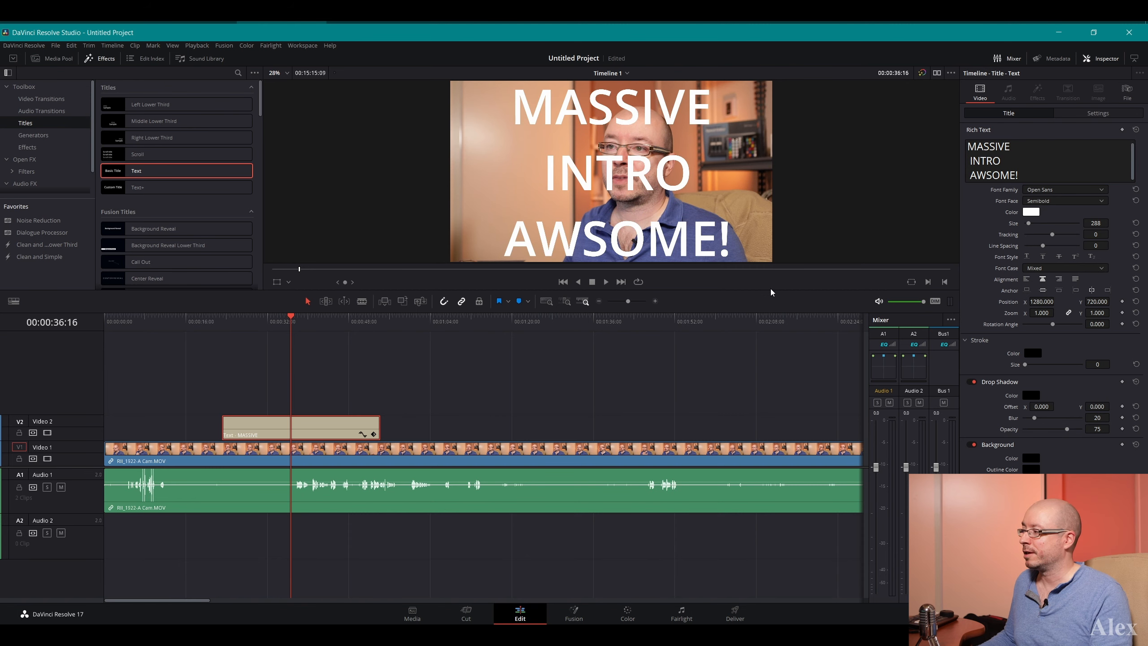
# Try shifting the title to position X 1419 and Y 1241, resetting its position after each change
pyautogui.moveTo(1041, 302); pyautogui.dragTo(1103, 302)
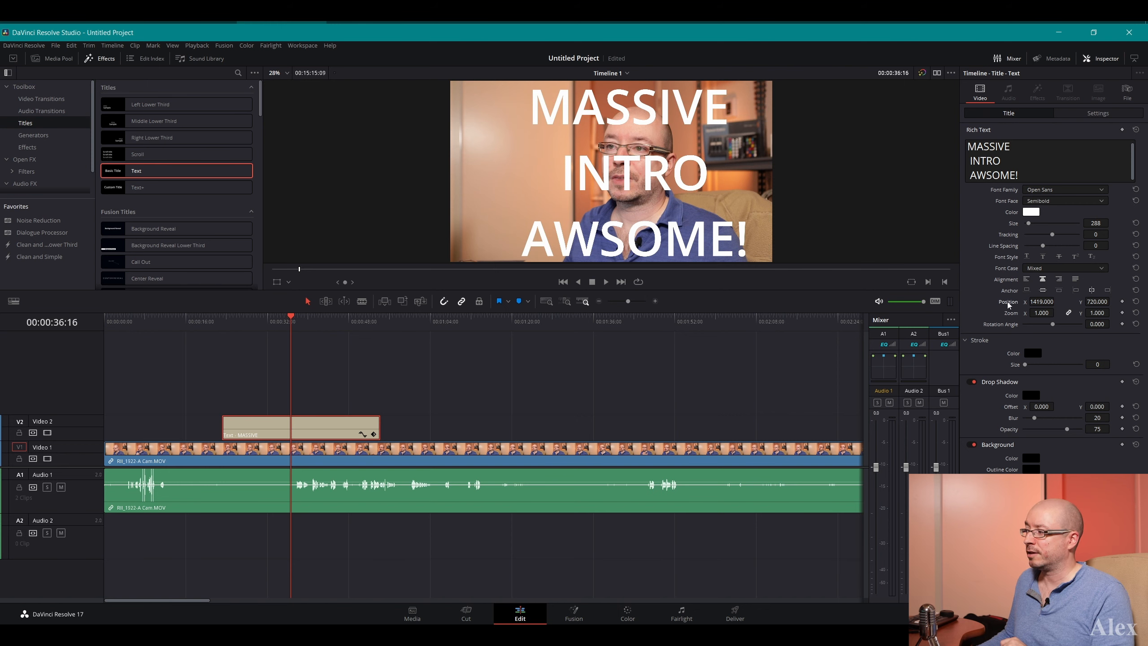
pyautogui.doubleClick(1007, 303)
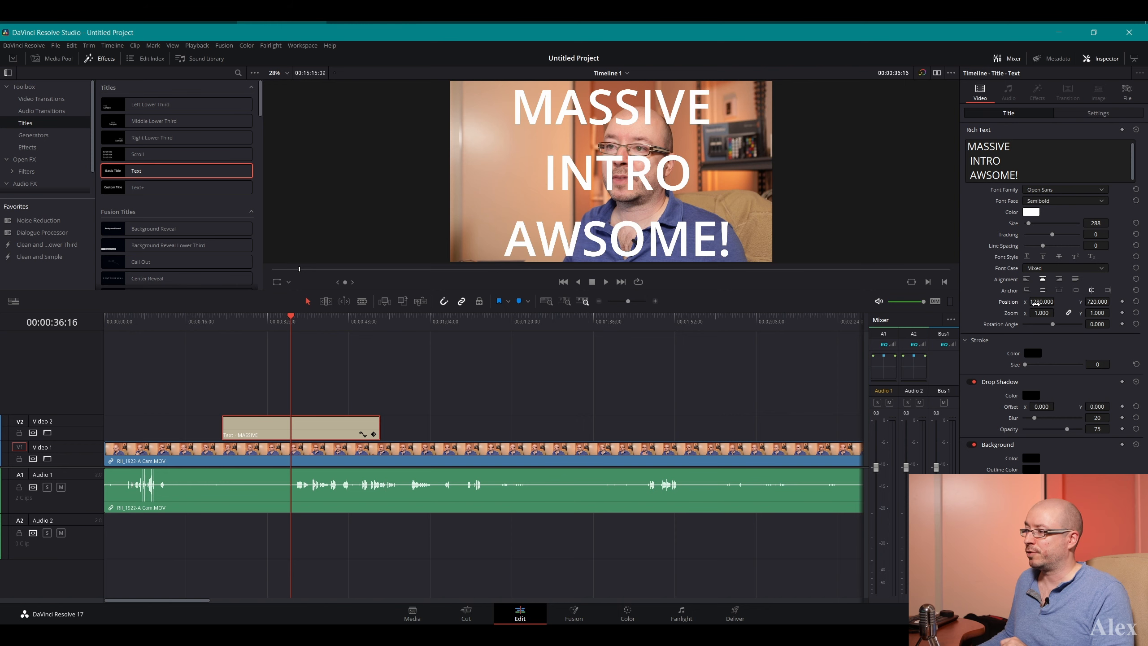
pyautogui.moveTo(1036, 304); pyautogui.dragTo(1104, 304)
pyautogui.doubleClick(1007, 303)
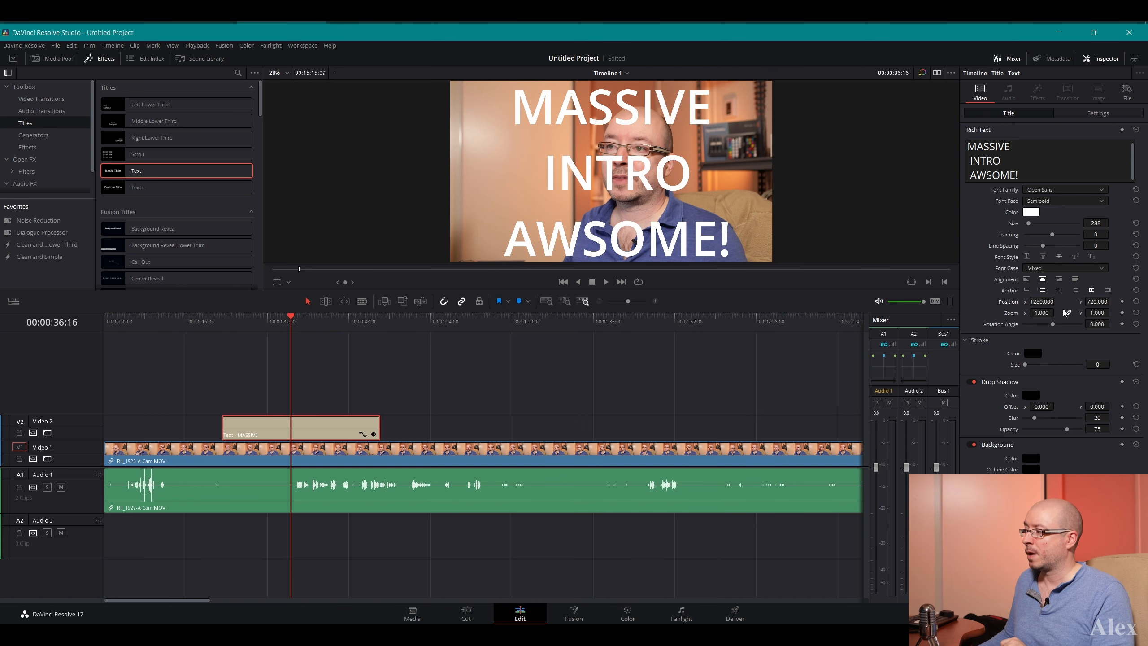
pyautogui.click(1136, 301)
pyautogui.moveTo(1098, 302); pyautogui.dragTo(1118, 301)
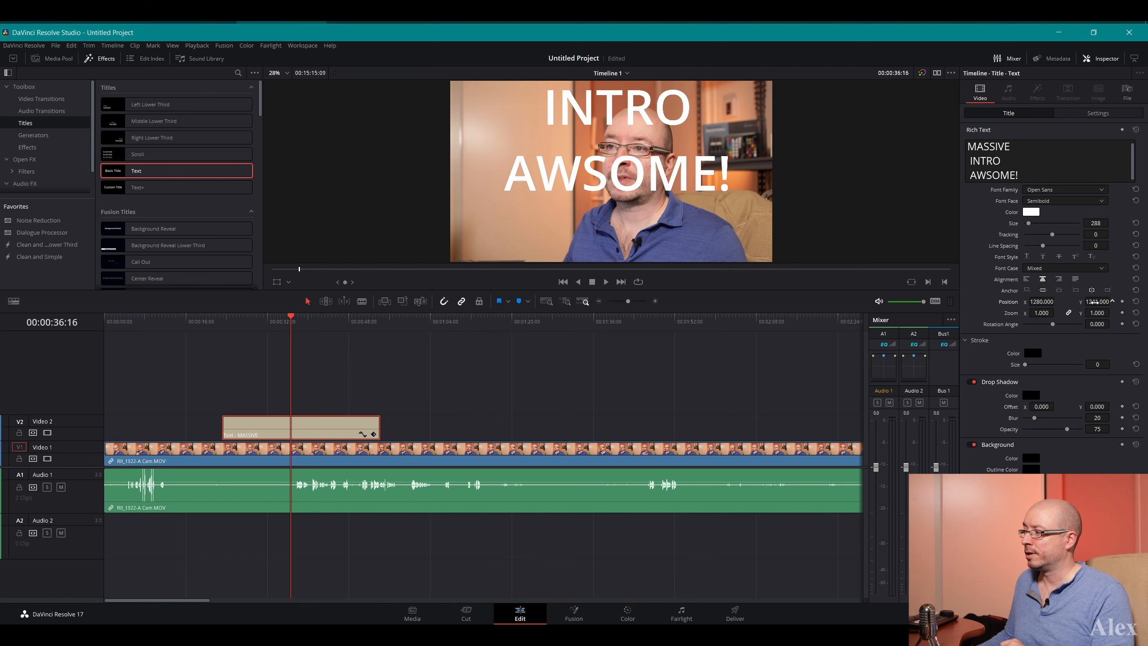
pyautogui.click(1135, 302)
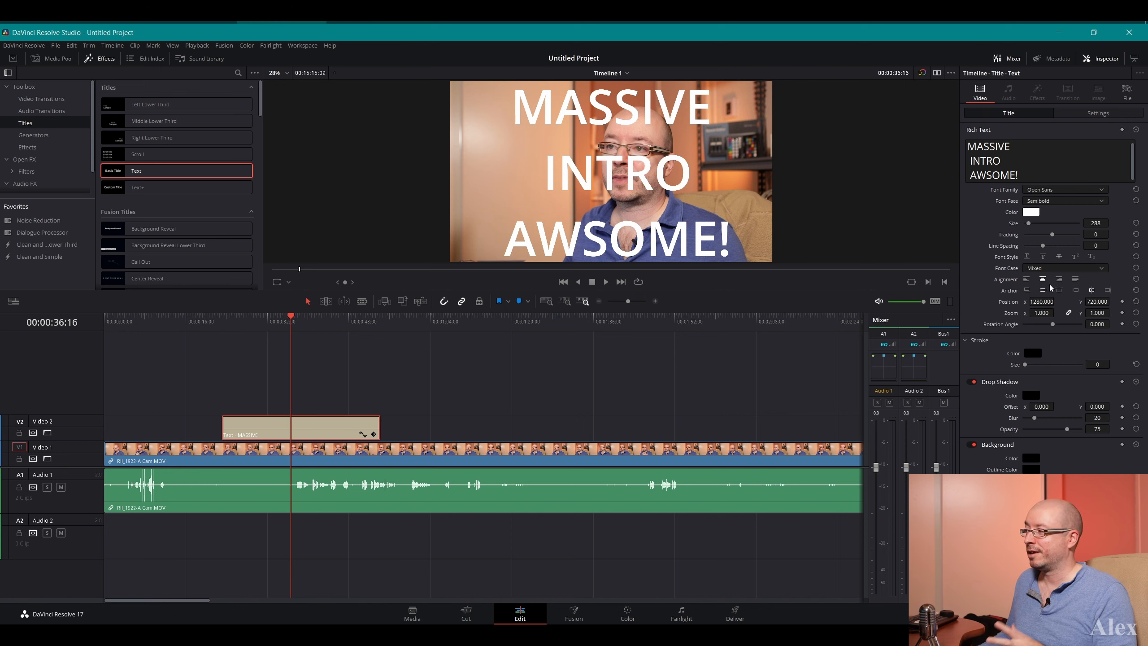
# Reset the title's rich text to its defaults and undo that reset
pyautogui.click(1136, 130)
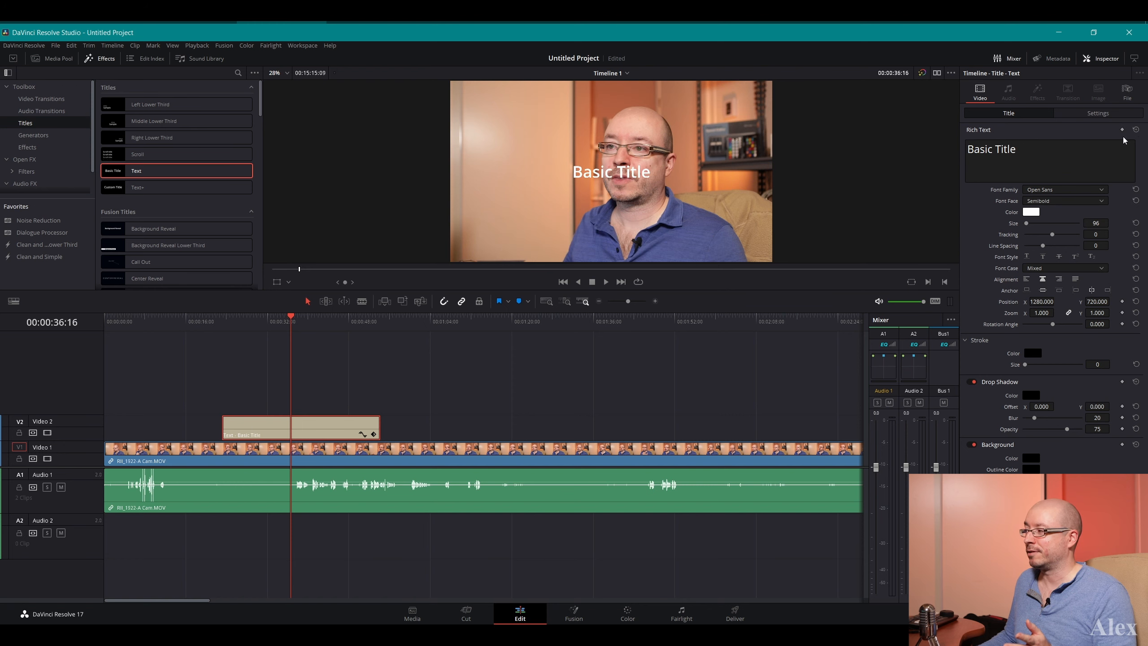
pyautogui.hotkey('ctrl', 'z')
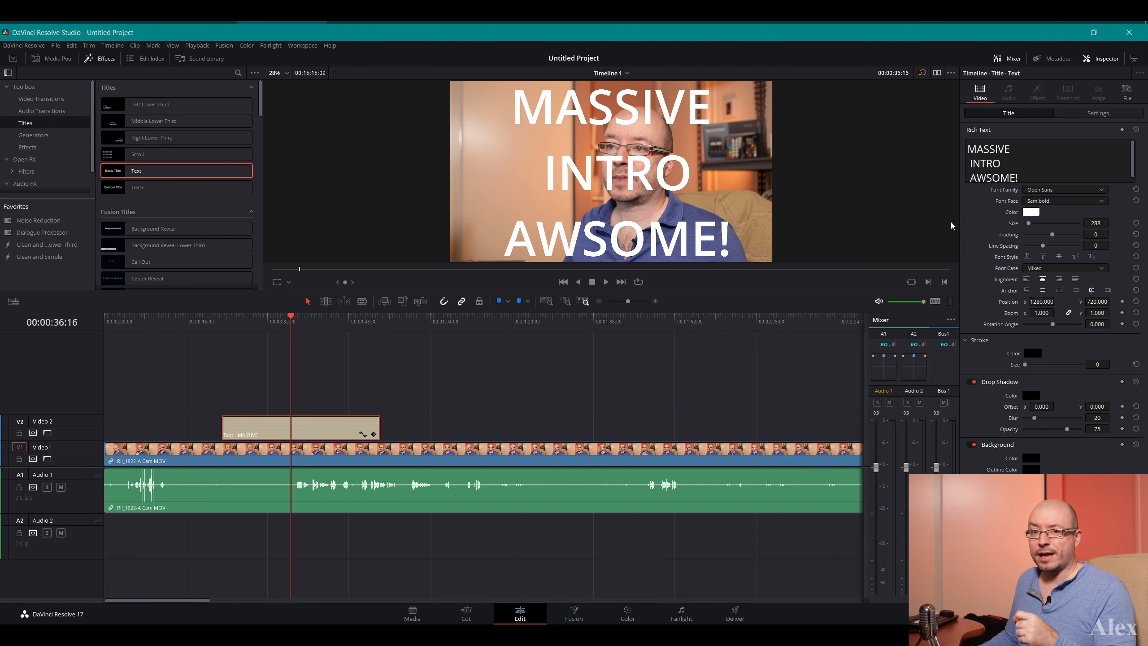
pyautogui.click(69, 45)
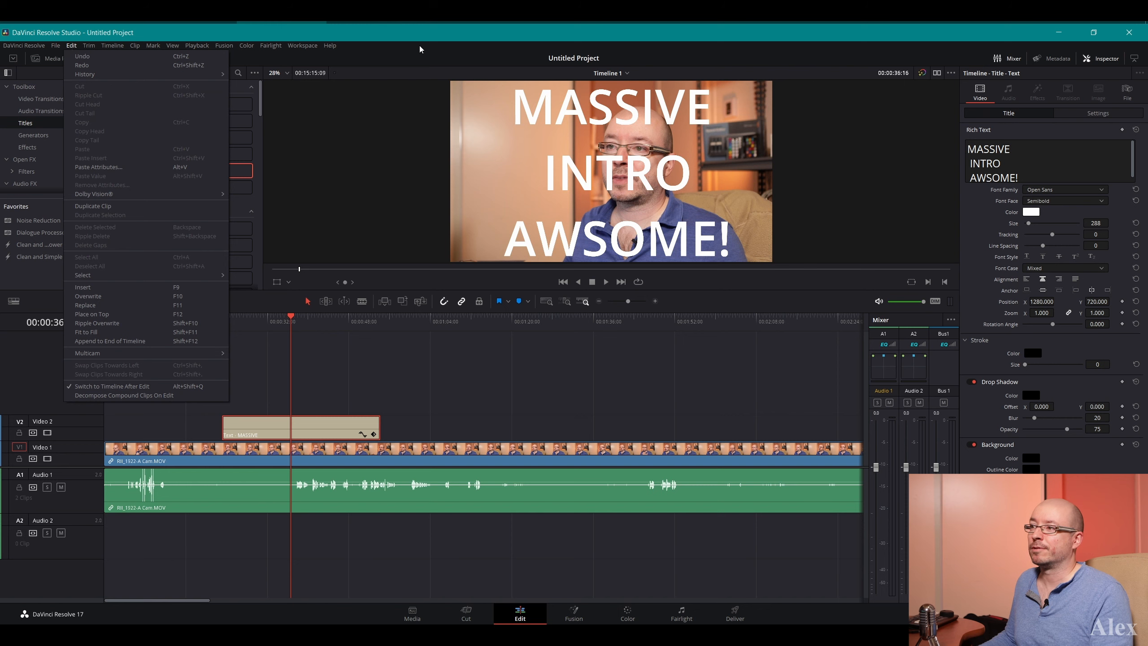
pyautogui.click(427, 33)
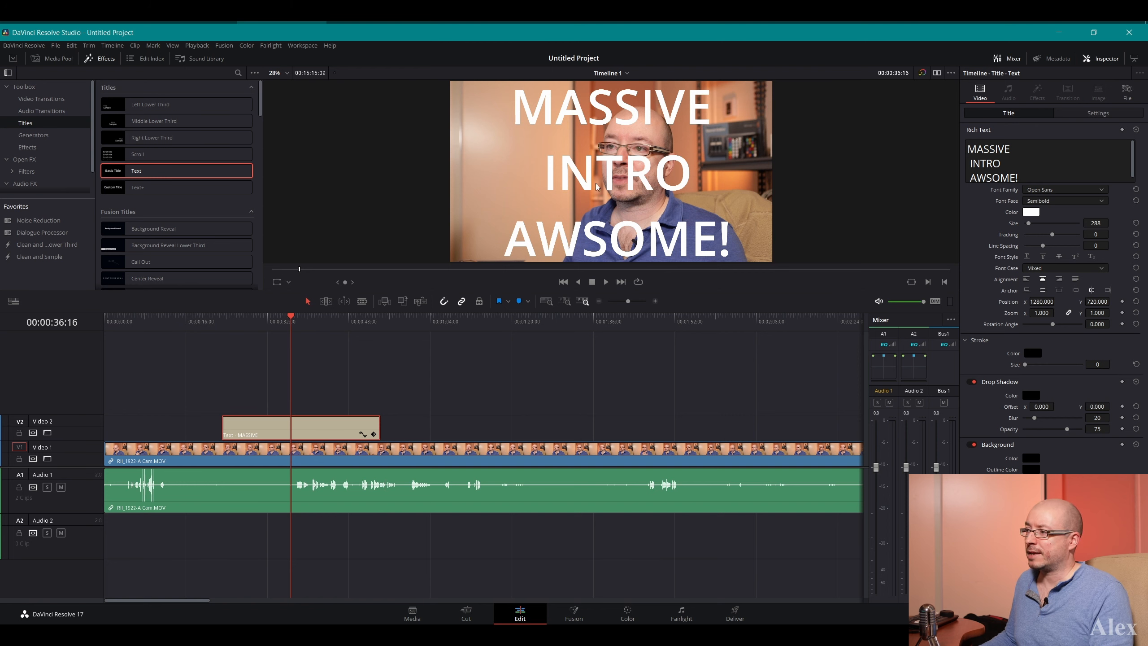
# Move the title on Video 2 to start at about 37 seconds, and place the playhead at 00:00:25:23
pyautogui.moveTo(333, 427)
pyautogui.mouseDown()
pyautogui.moveTo(387, 426)
pyautogui.moveTo(348, 430)
pyautogui.mouseUp()
pyautogui.click(238, 317)
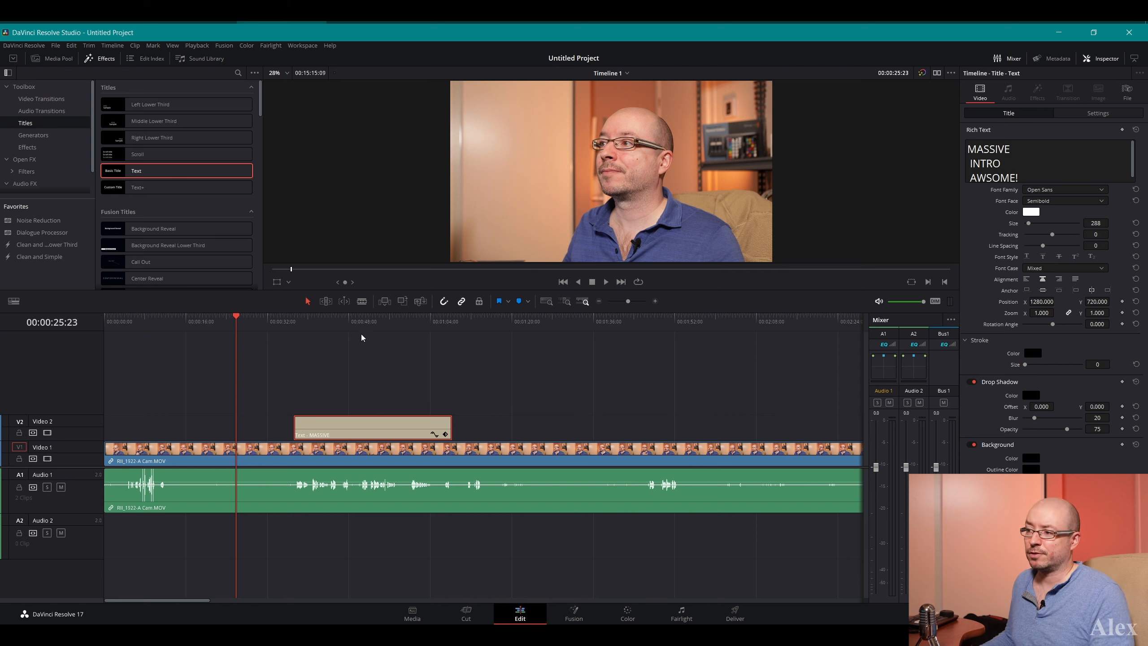
# Split the RII_1922-A Cam.MOV clip at the title's start, about 37 seconds, and ripple-delete the part before the cut
pyautogui.click(363, 303)
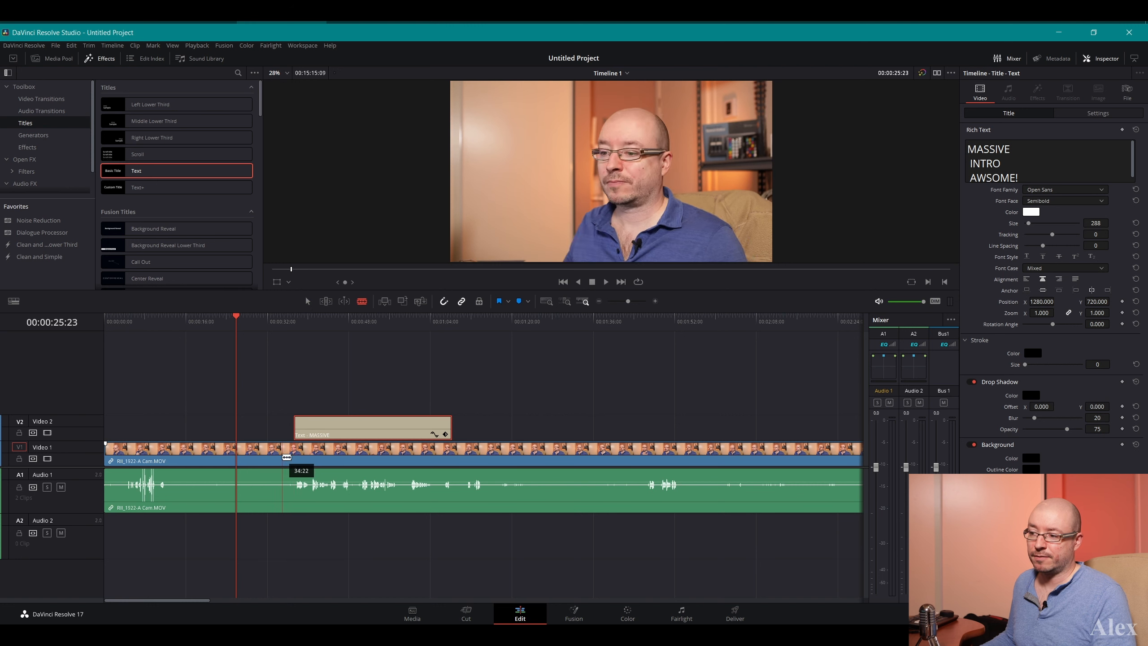
pyautogui.click(293, 458)
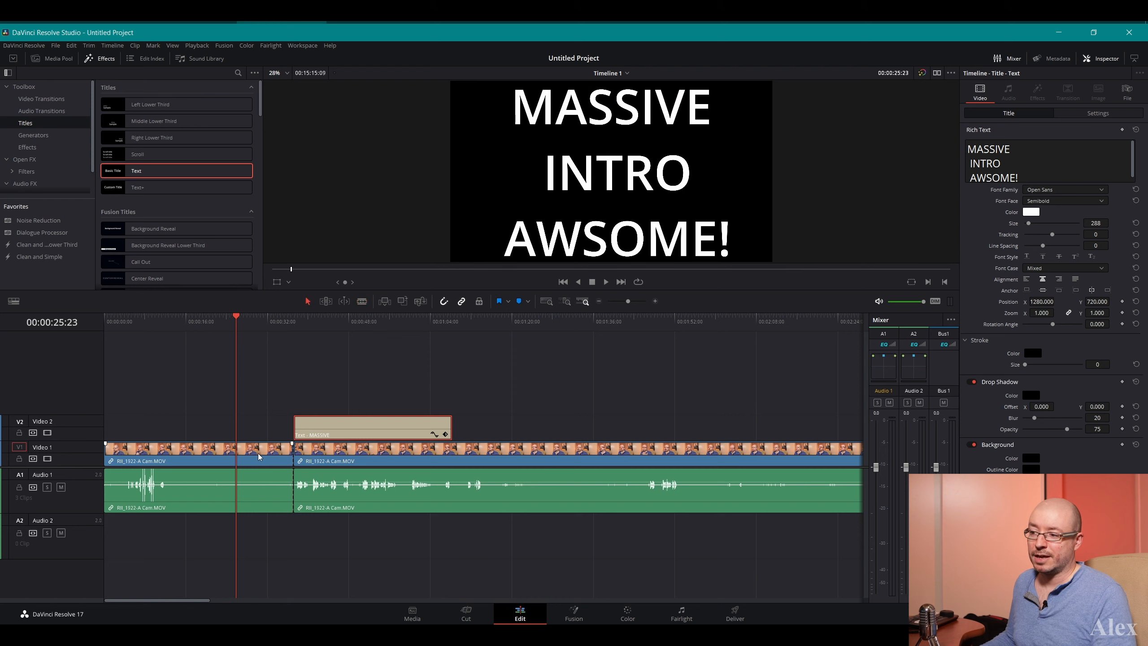
pyautogui.click(187, 450)
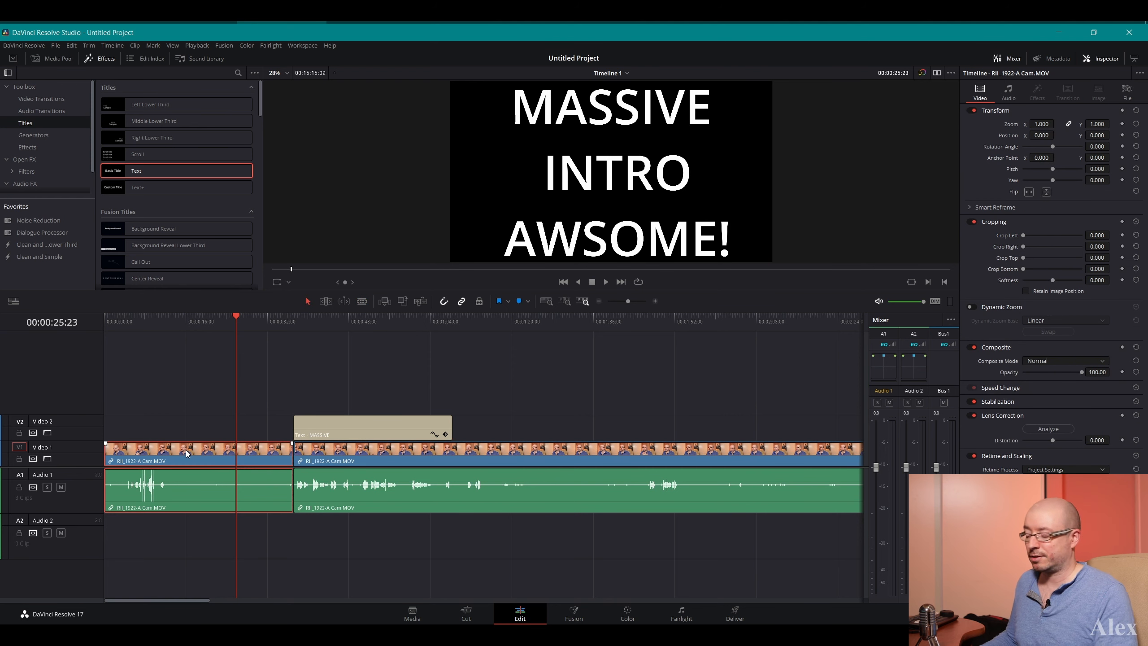
pyautogui.press('Delete')
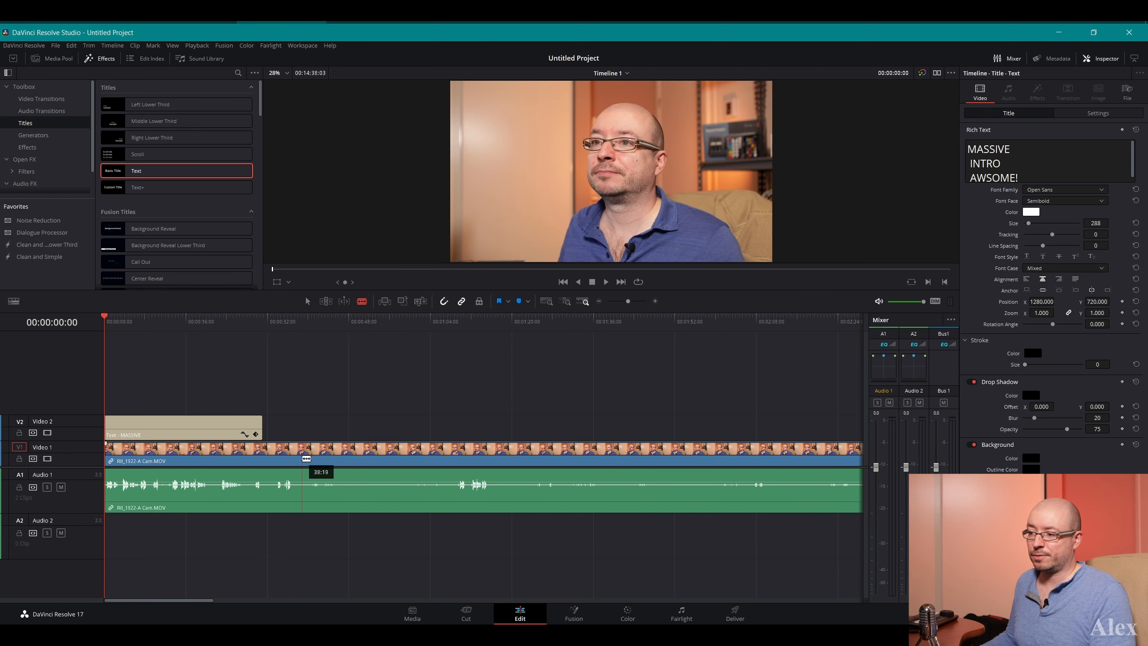
# Split the shortened RII_1922-A Cam.MOV clip at about 37 seconds and ripple-delete everything after the cut
pyautogui.click(298, 458)
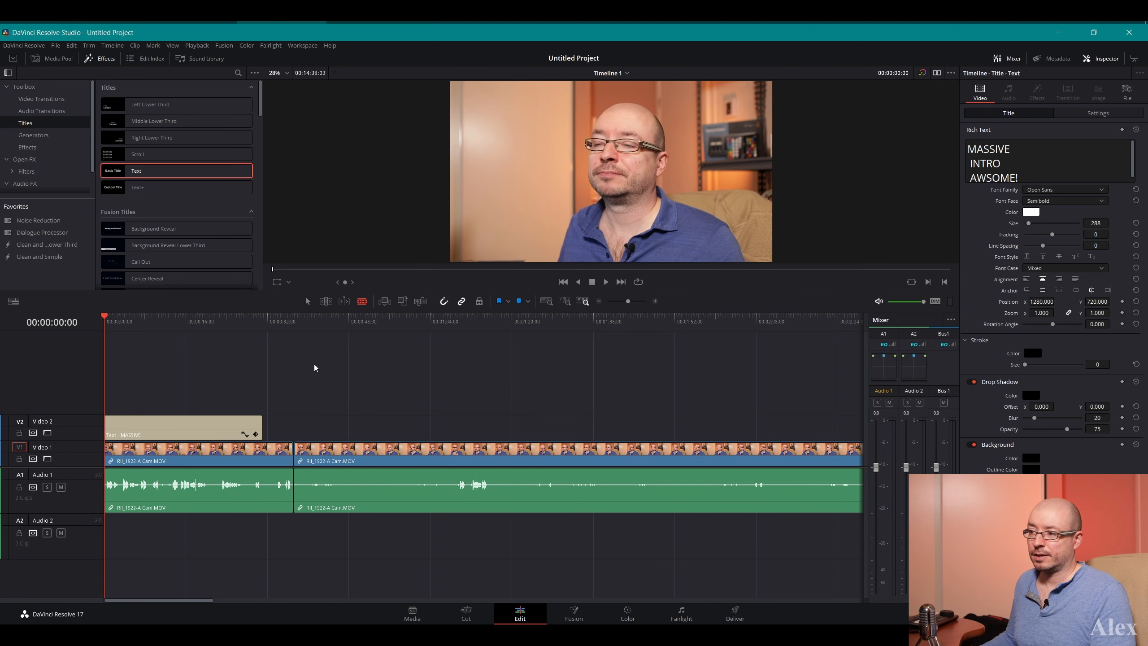
pyautogui.click(307, 301)
pyautogui.click(353, 457)
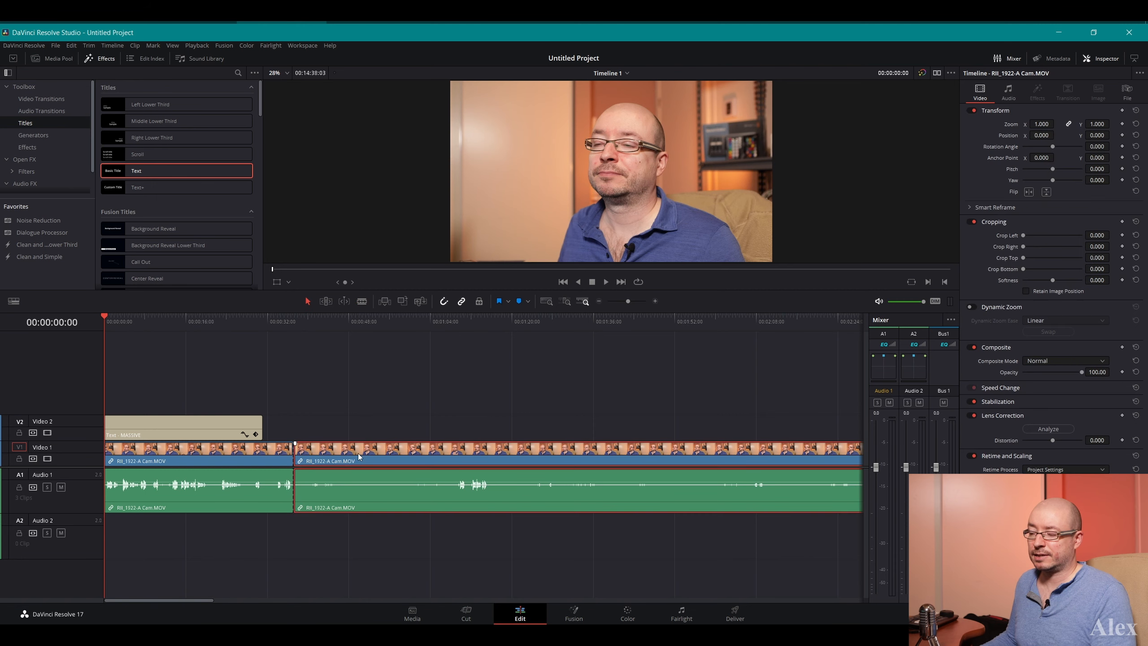
pyautogui.press('Delete')
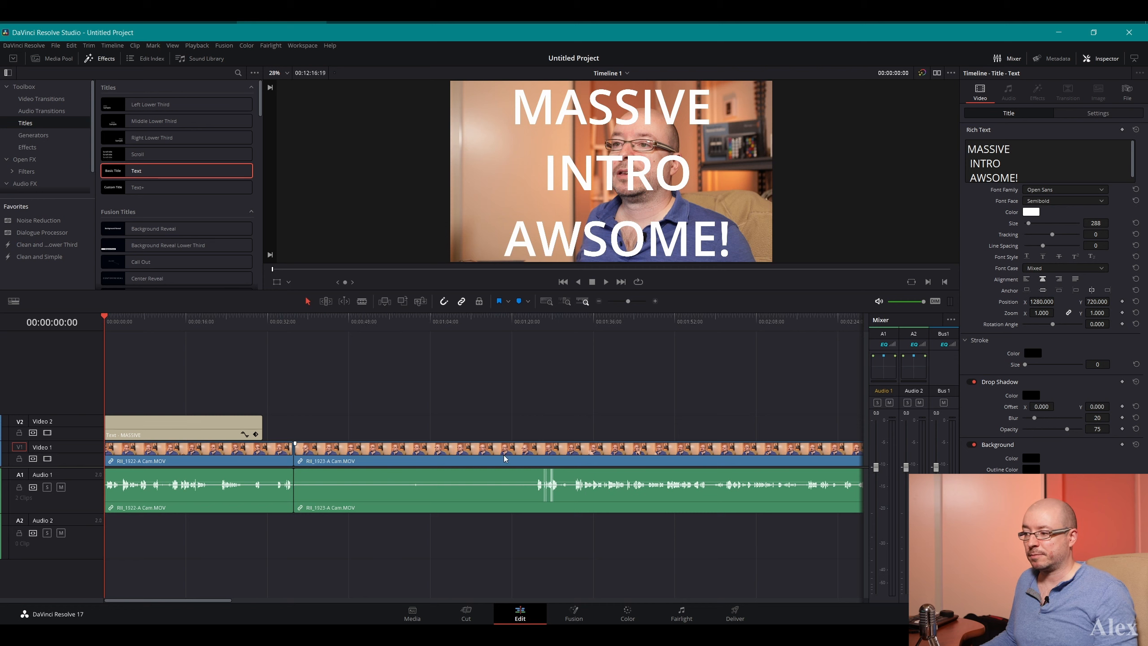
# Split the RII_1923-A Cam.MOV clip at about 1 minute 24 seconds, before its speech, and ripple-delete the silent opening section
pyautogui.press('b')
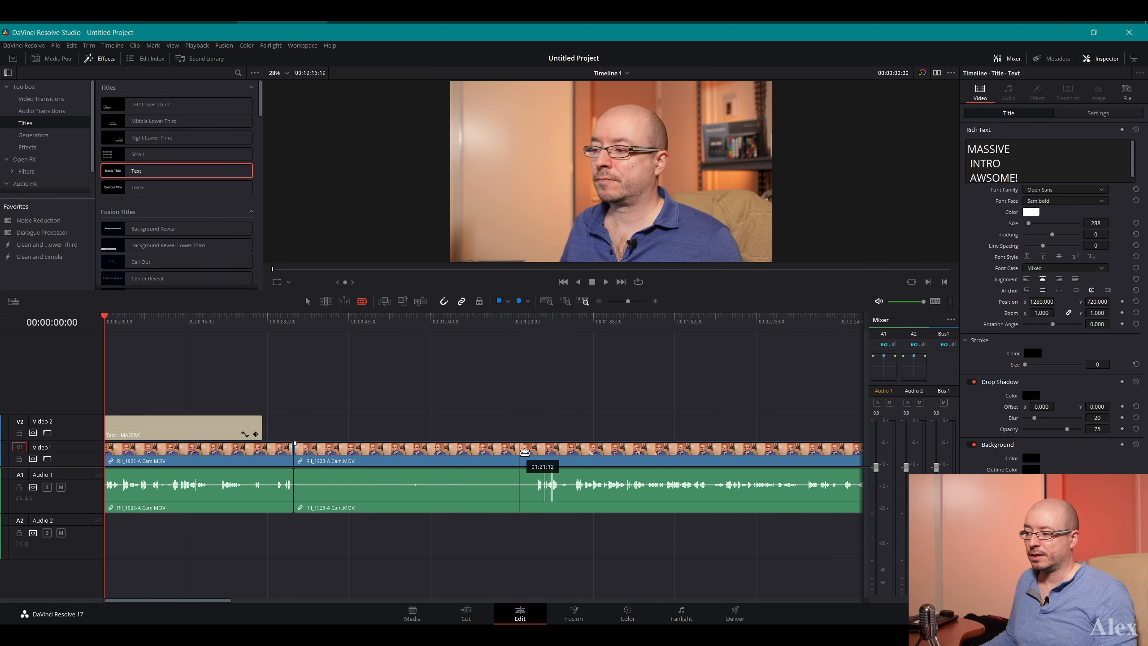
pyautogui.click(535, 454)
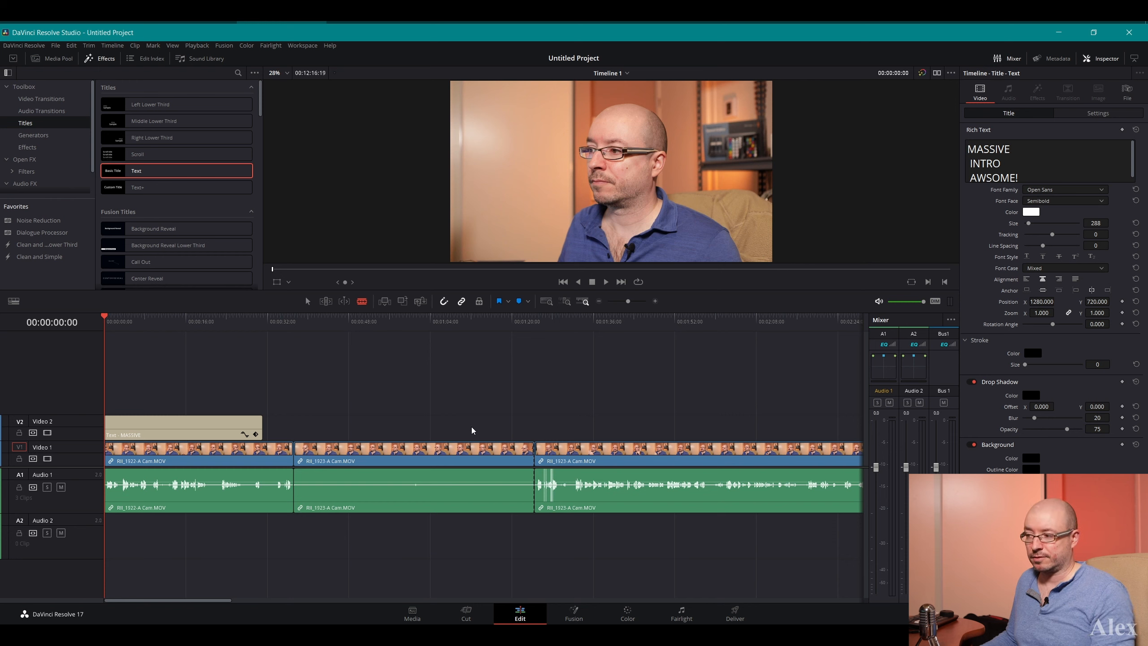
pyautogui.press('a')
pyautogui.click(478, 453)
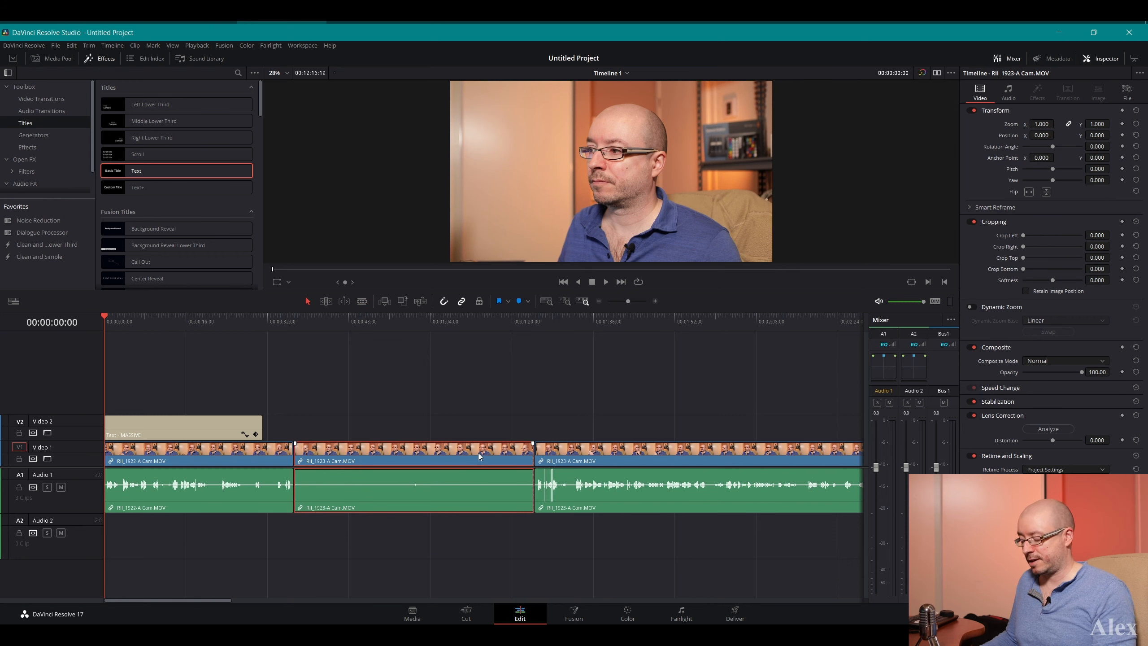
pyautogui.press('Delete')
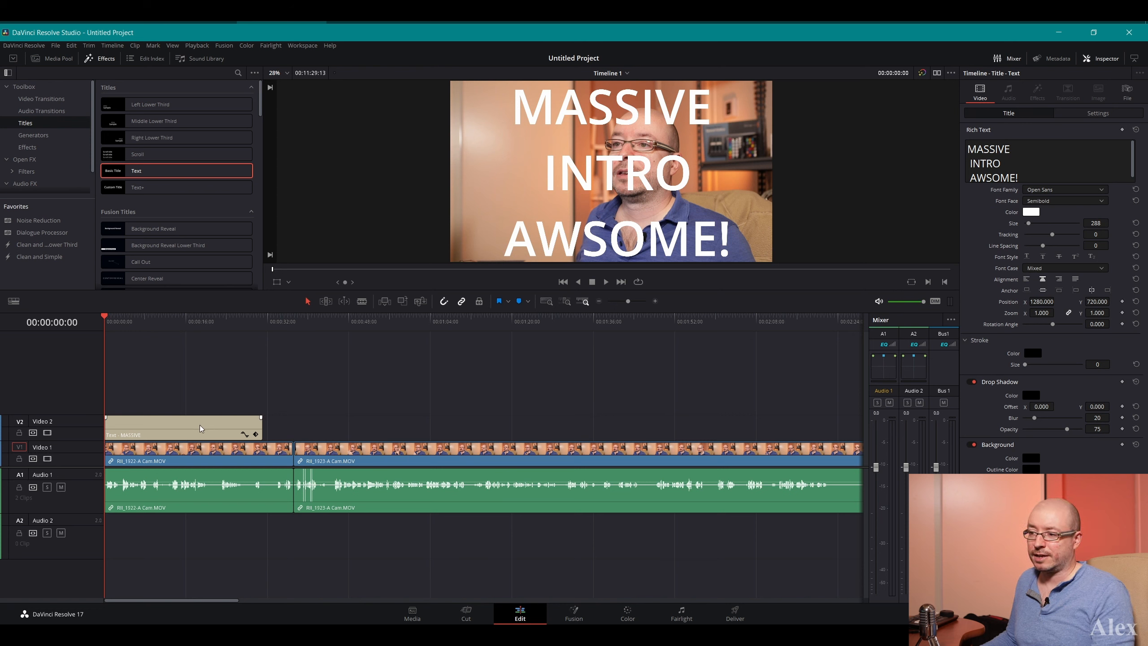
# Move the title on Video 2 to start at about 3.5 seconds and give it a fade-in of about 5 seconds
pyautogui.moveTo(194, 425)
pyautogui.mouseDown()
pyautogui.moveTo(178, 425)
pyautogui.moveTo(197, 423)
pyautogui.mouseUp()
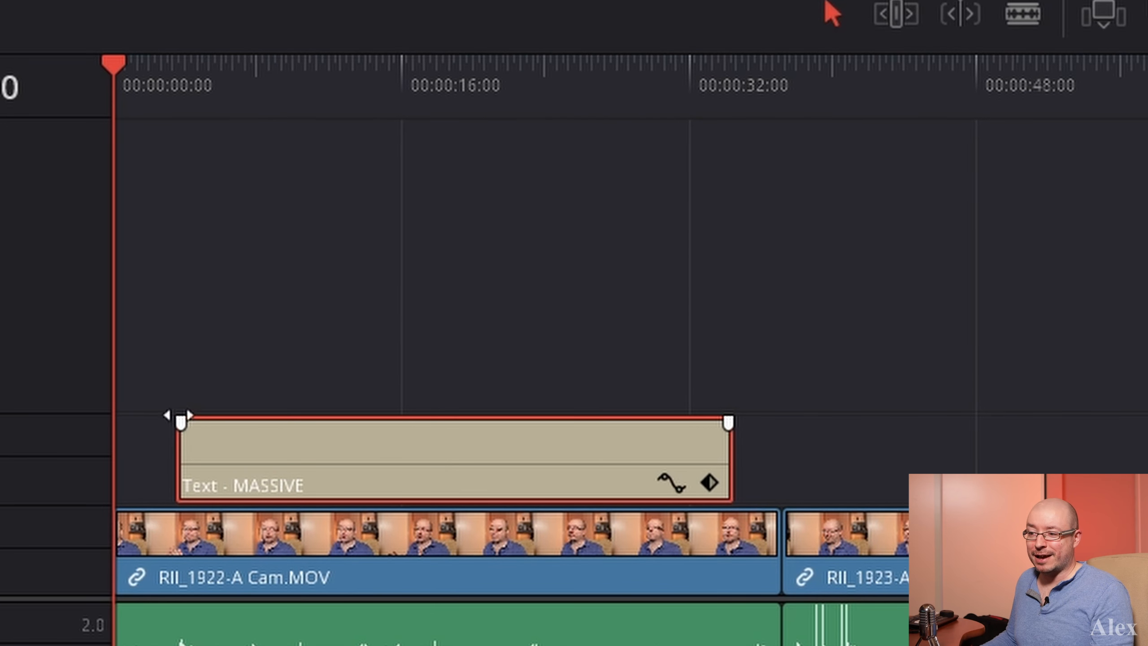
pyautogui.click(180, 421)
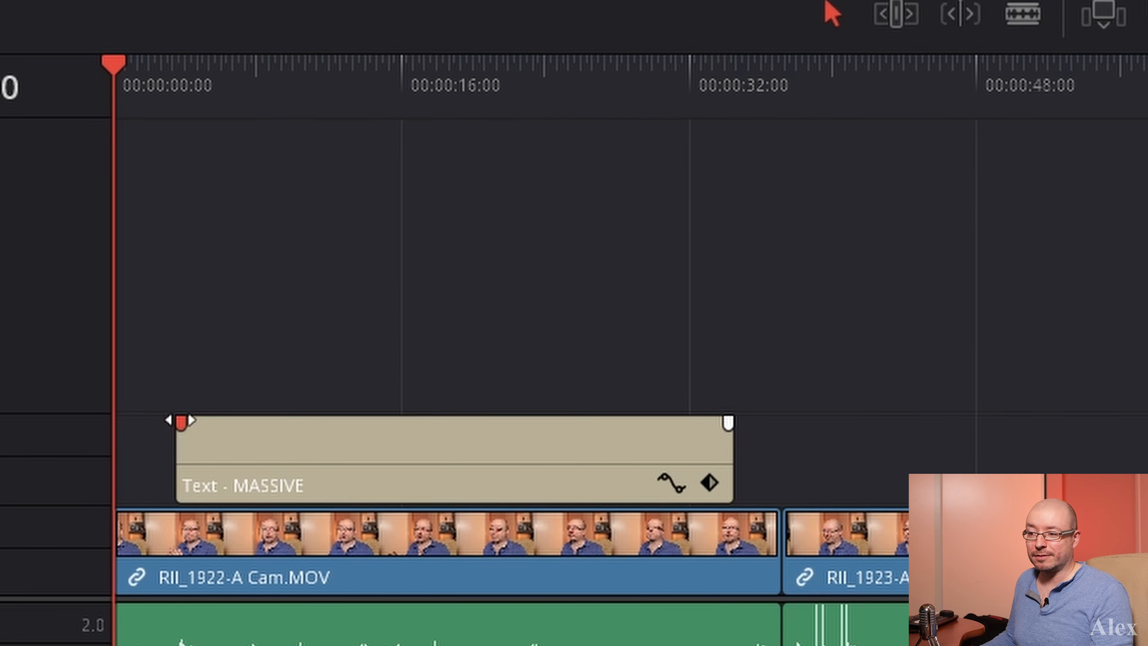
pyautogui.moveTo(180, 420); pyautogui.dragTo(342, 423)
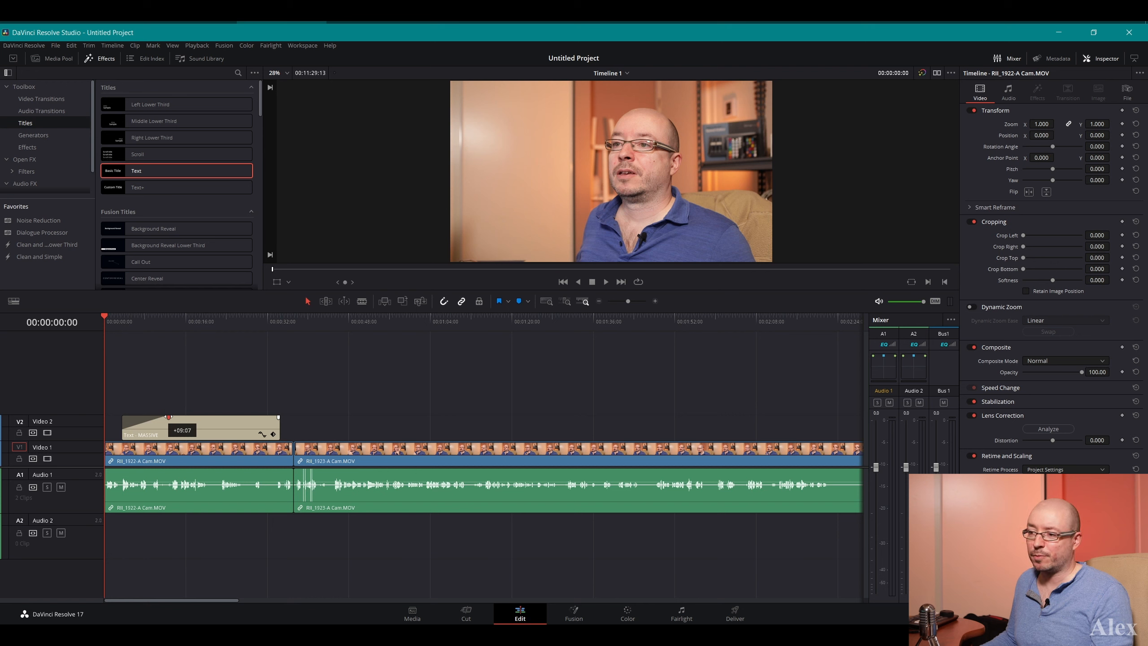
pyautogui.moveTo(169, 417)
pyautogui.mouseDown()
pyautogui.moveTo(130, 417)
pyautogui.moveTo(150, 417)
pyautogui.mouseUp()
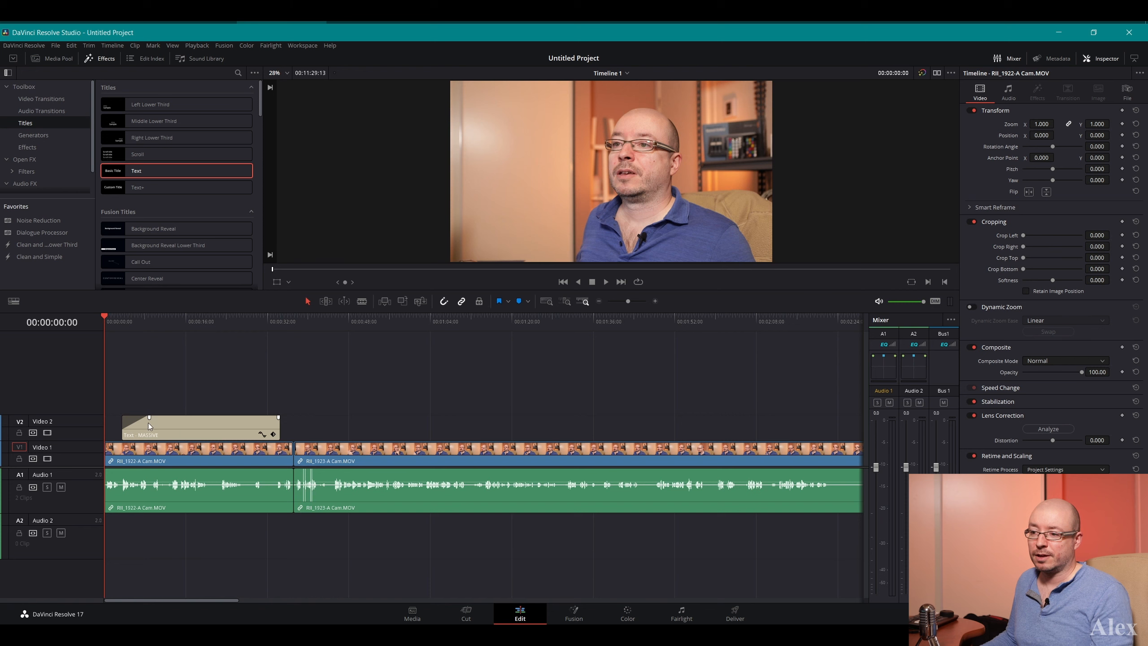
# Mute Audio 1, save the project, and play the timeline from the start through the title's fade-in
pyautogui.click(61, 487)
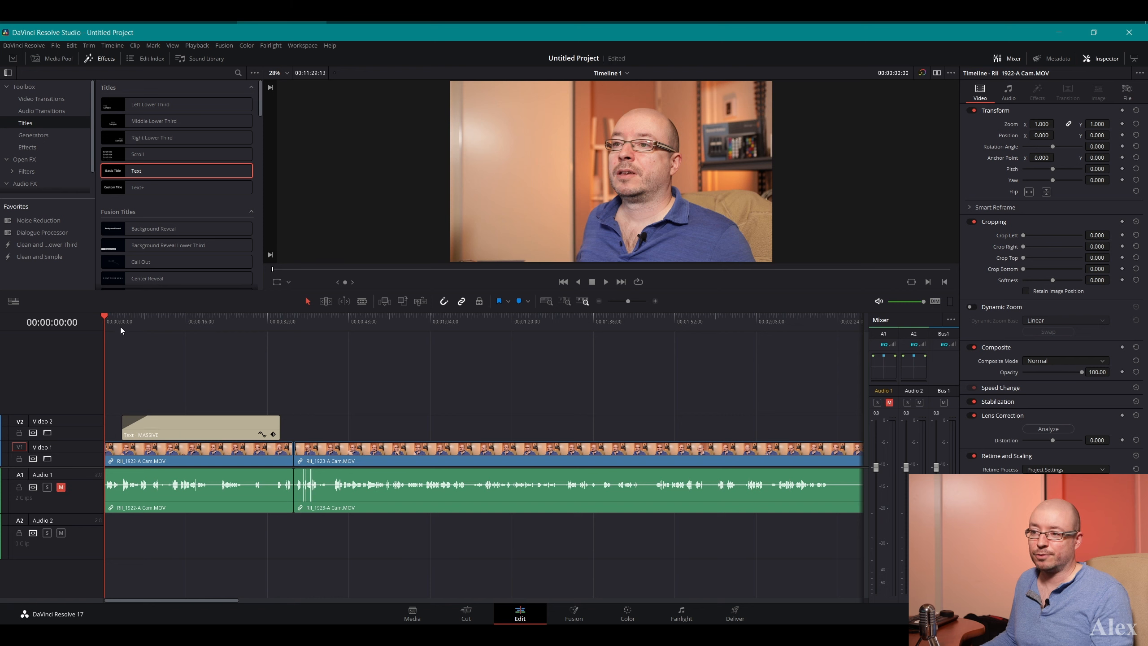
pyautogui.hotkey('ctrl', 's')
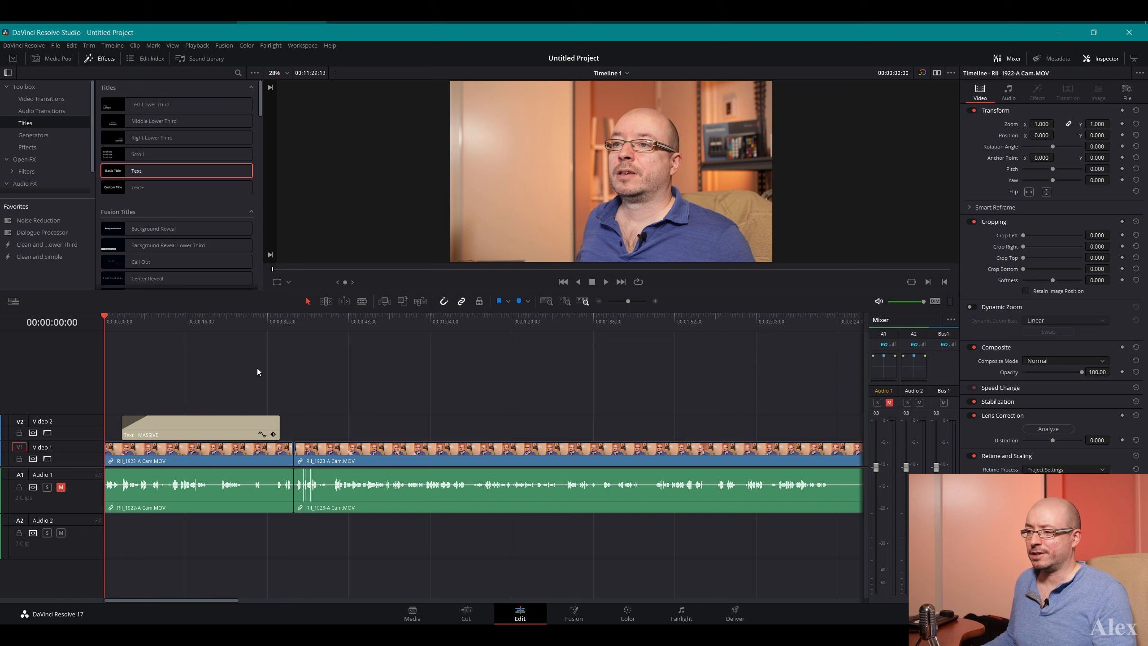
pyautogui.press('space')
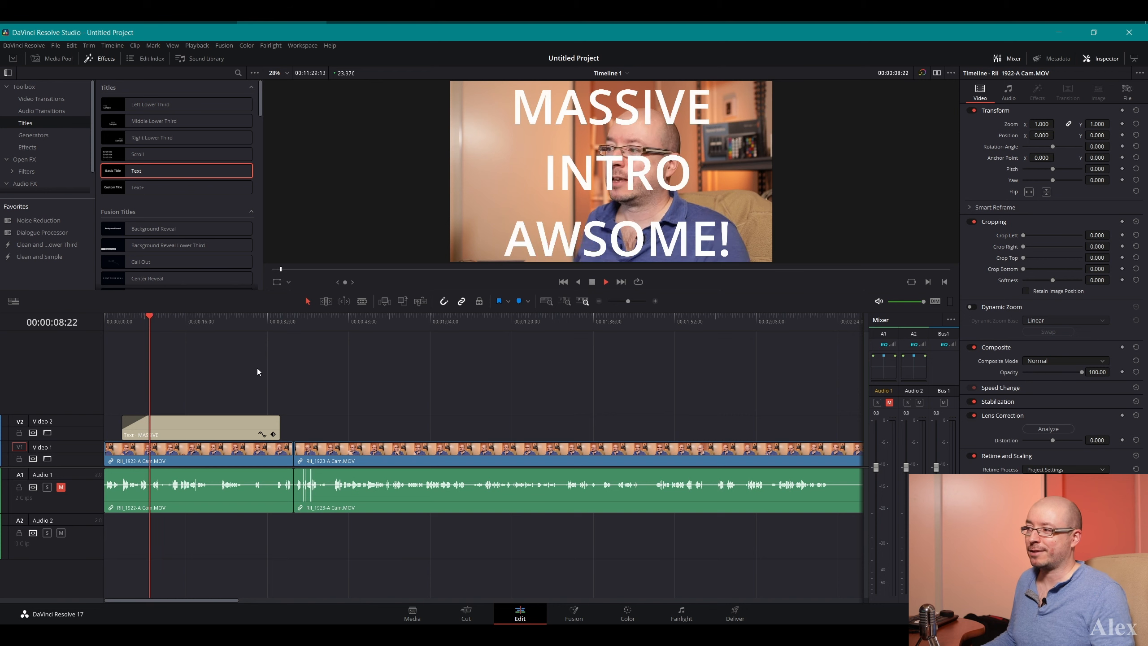
pyautogui.press('space')
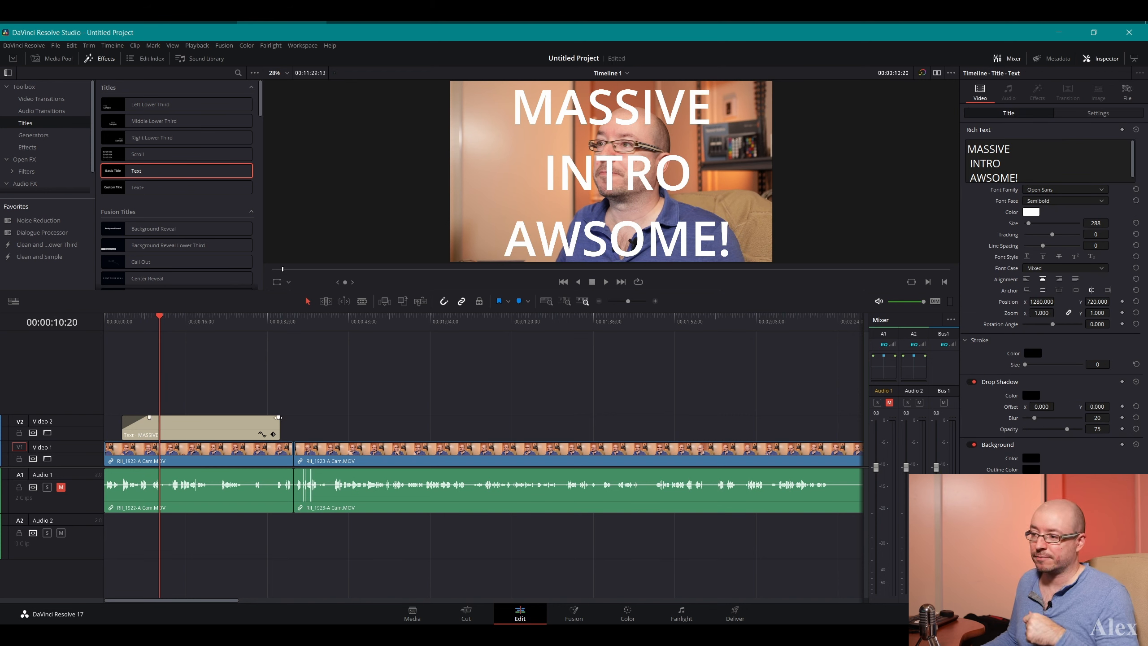
# Add a fade-out of about 2 seconds to the title and shorten its fade-in to 02:11
pyautogui.moveTo(278, 416); pyautogui.dragTo(268, 417)
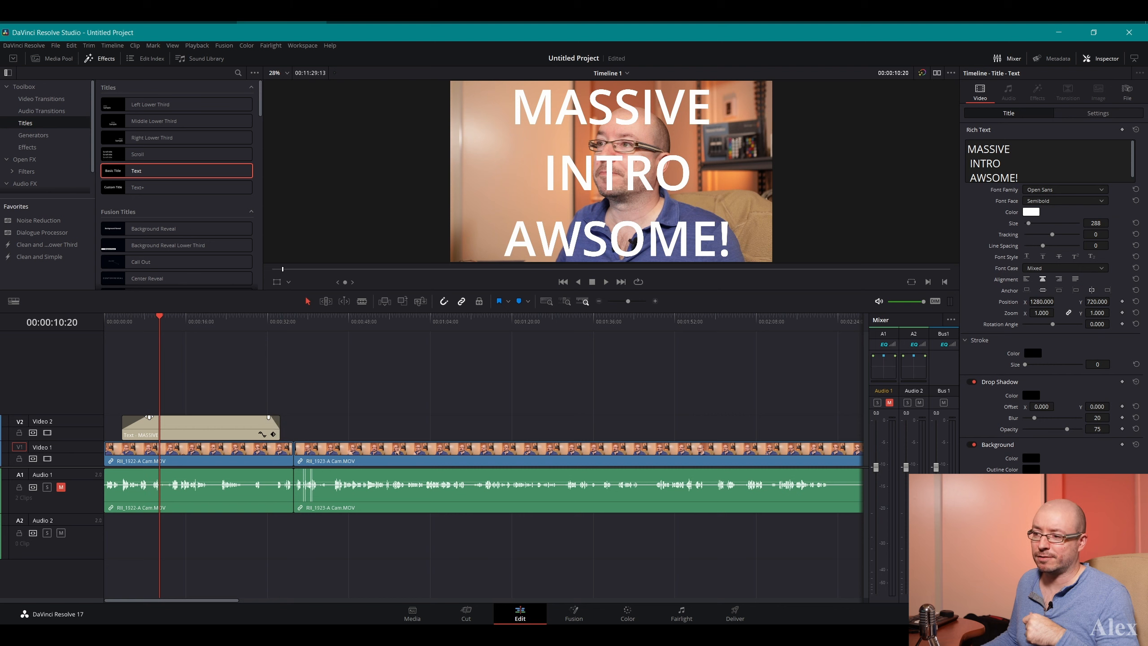
pyautogui.moveTo(149, 417); pyautogui.dragTo(135, 417)
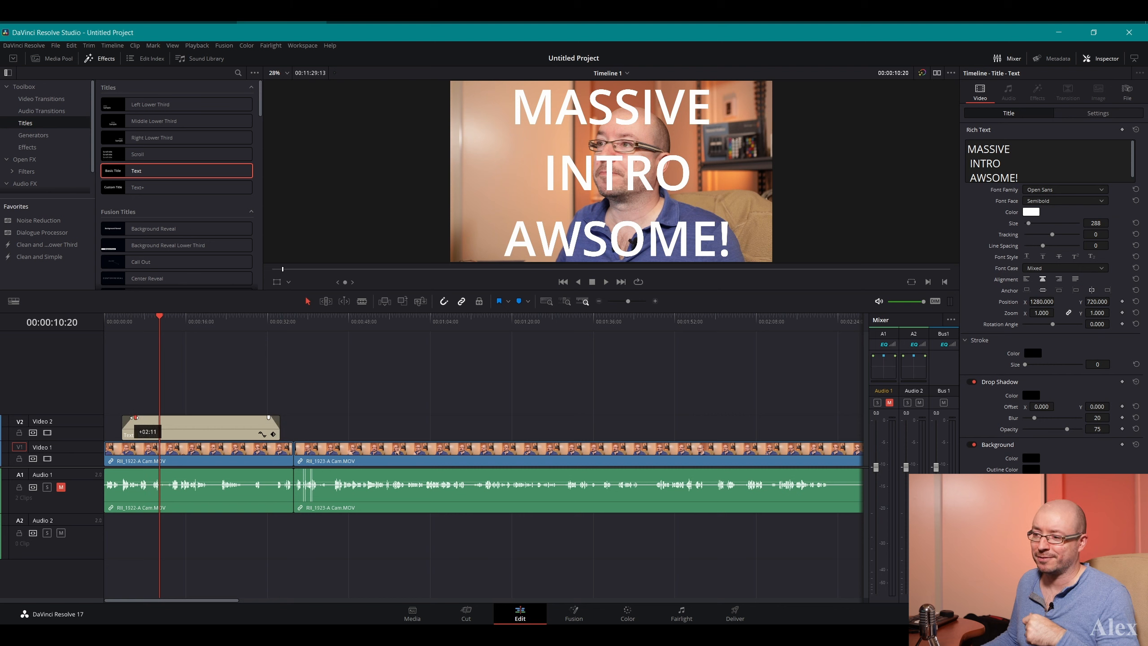
# Play the middle of the title from about 18 seconds, unmute Audio 1, and continue playback with sound
pyautogui.click(198, 328)
pyautogui.press('space')
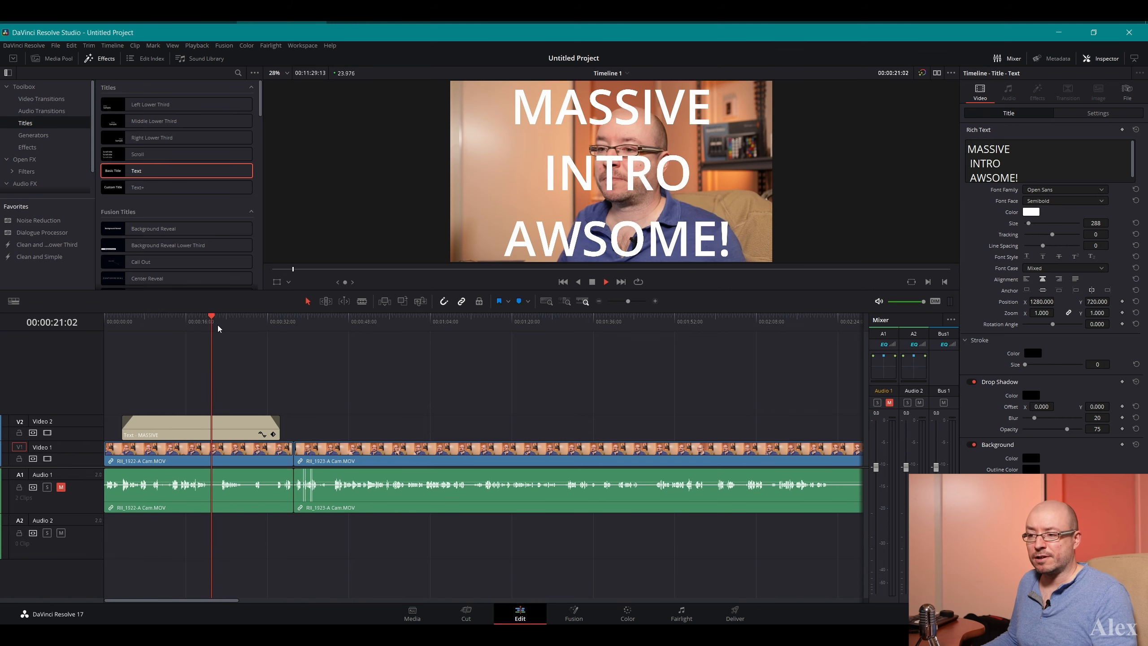
pyautogui.press('space')
pyautogui.click(61, 487)
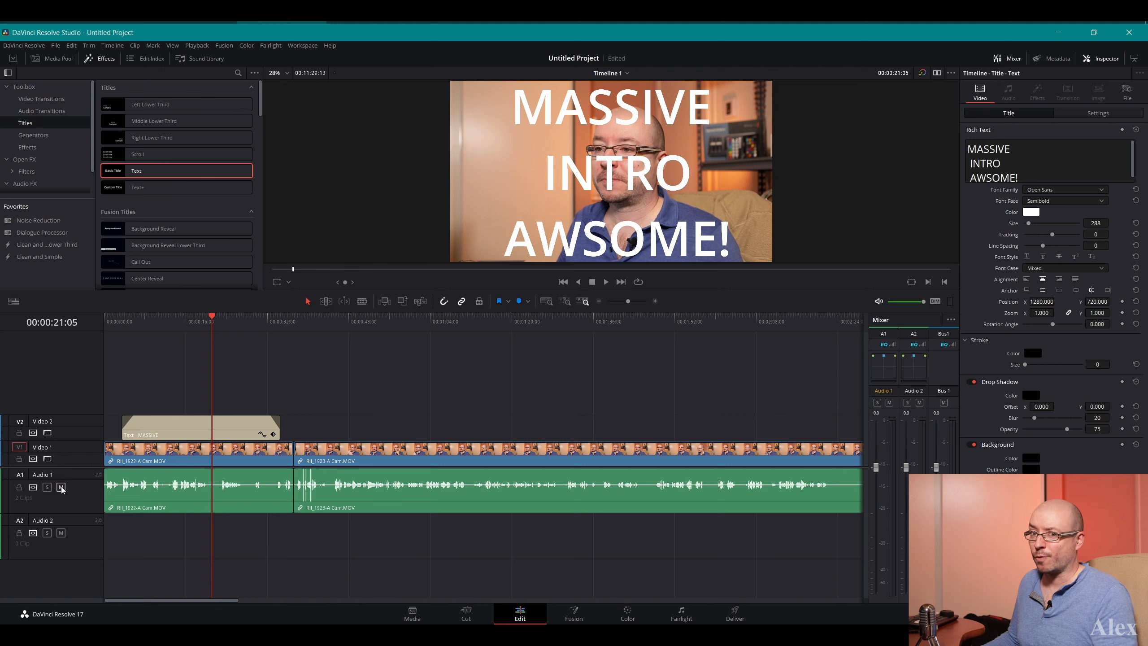
pyautogui.press('space')
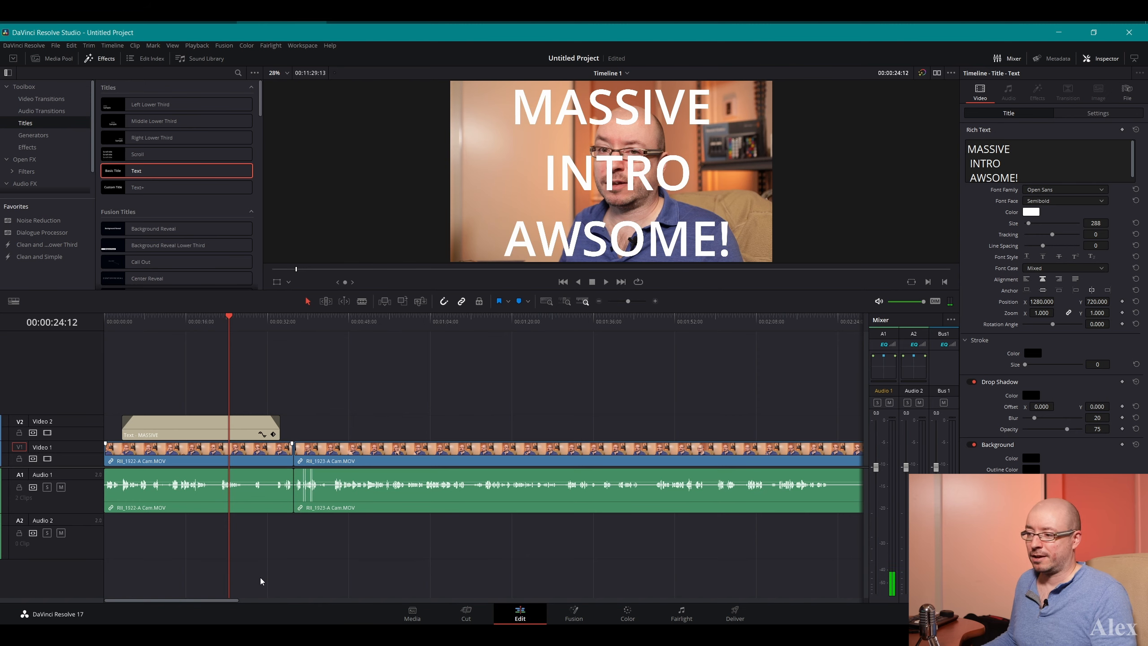
# Split the RII_1923-A Cam.MOV clip at 00:05:34:17, after its last speech, and delete everything after the cut
pyautogui.moveTo(264, 604); pyautogui.dragTo(437, 596)
pyautogui.press('b')
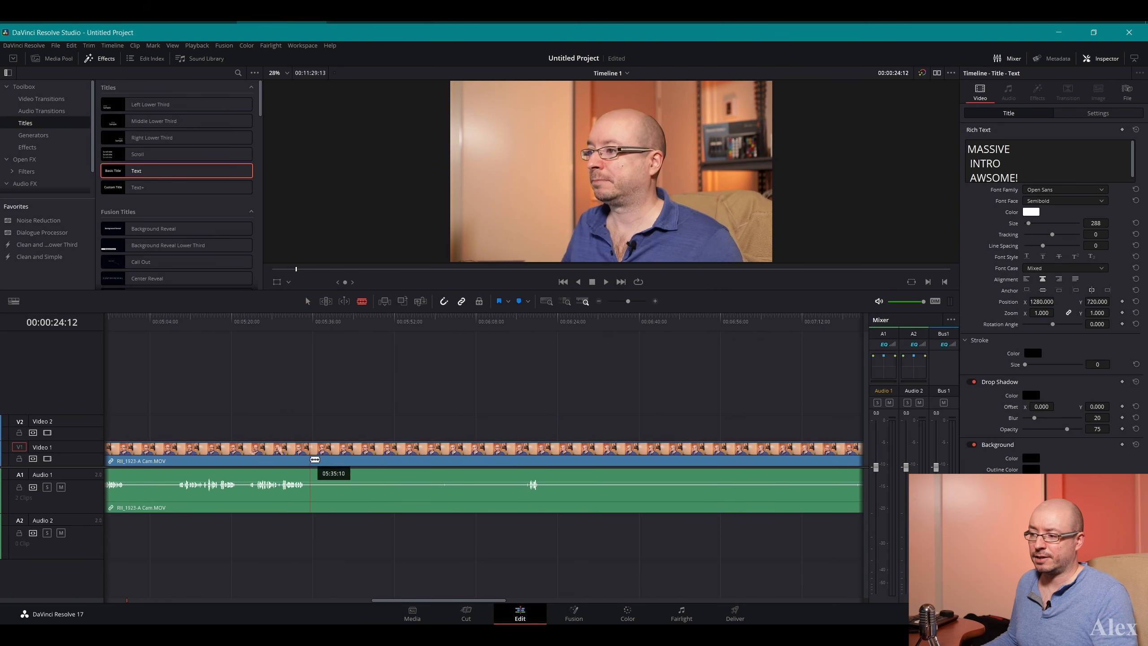
pyautogui.click(307, 457)
pyautogui.press('a')
pyautogui.click(382, 454)
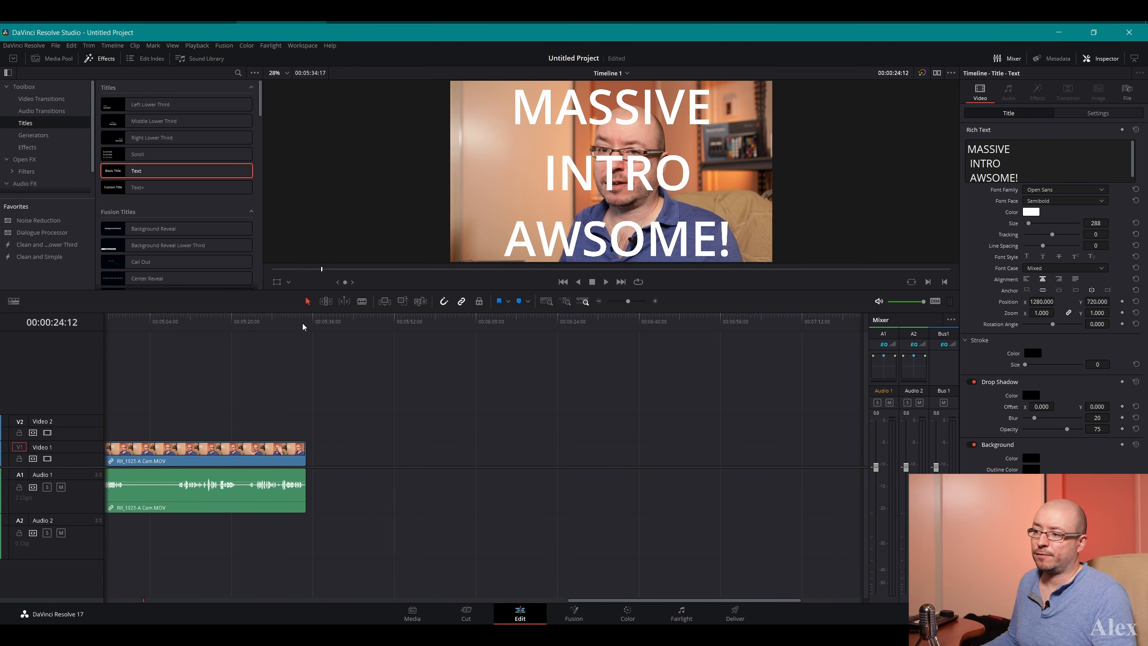
# Play the last few seconds of the RII_1923-A Cam.MOV clip up to its end at 00:05:34:17
pyautogui.click(302, 323)
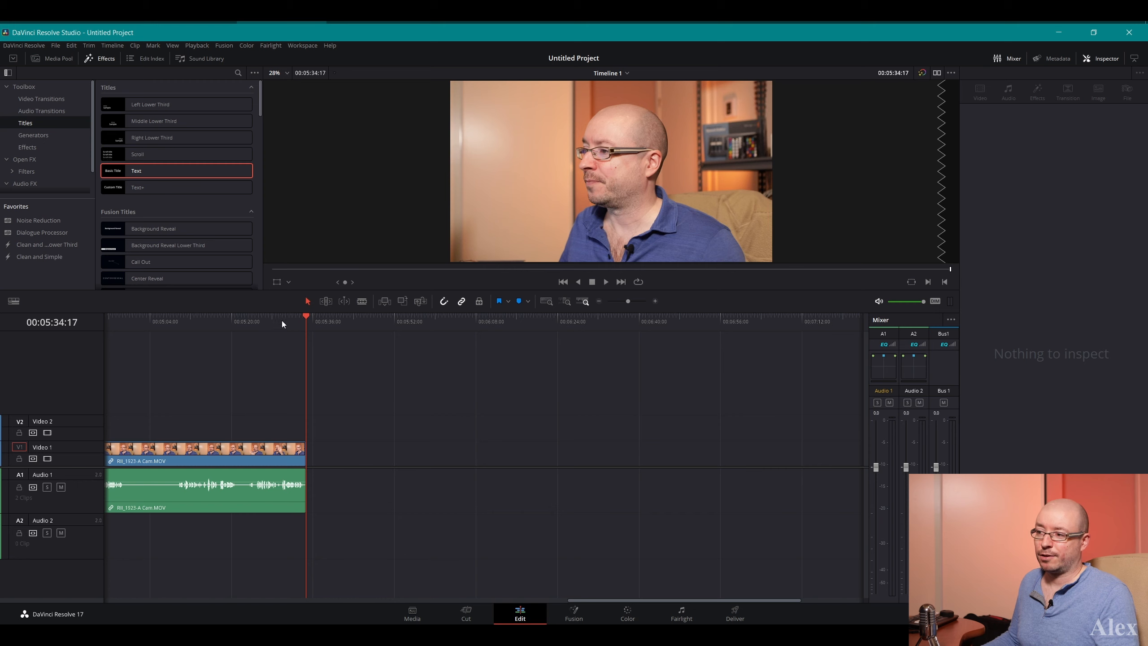
pyautogui.click(294, 322)
pyautogui.press('space')
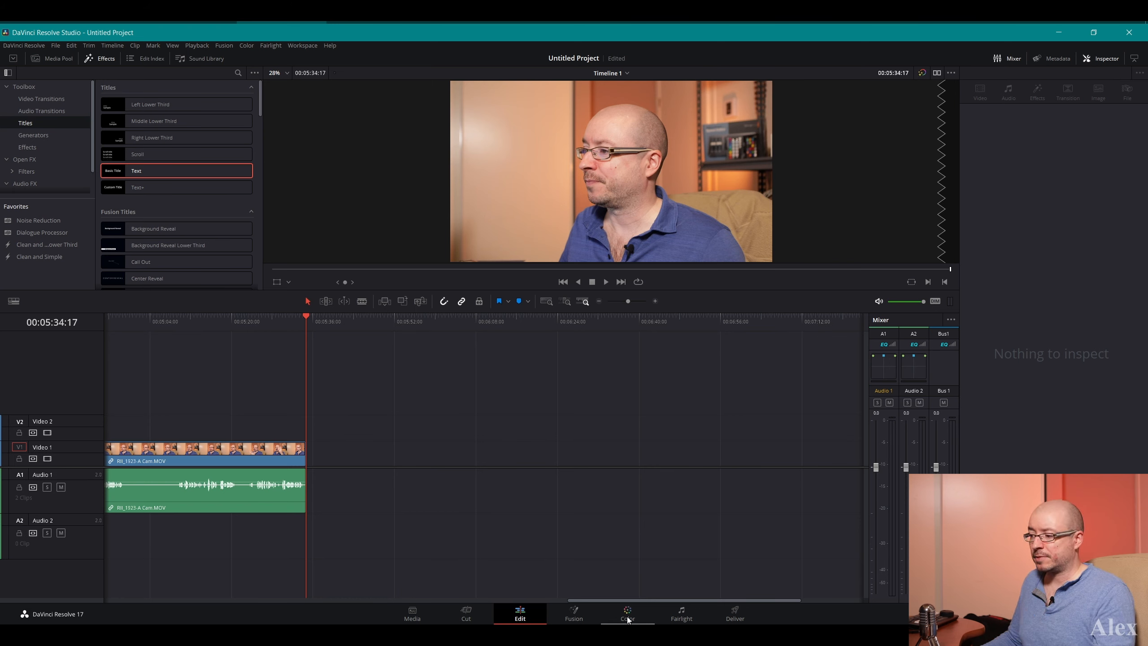
# Look through the Fusion, Color and Fairlight pages for the RII_1923-A Cam.MOV clip, and open the Deliver page
pyautogui.click(279, 457)
pyautogui.click(575, 618)
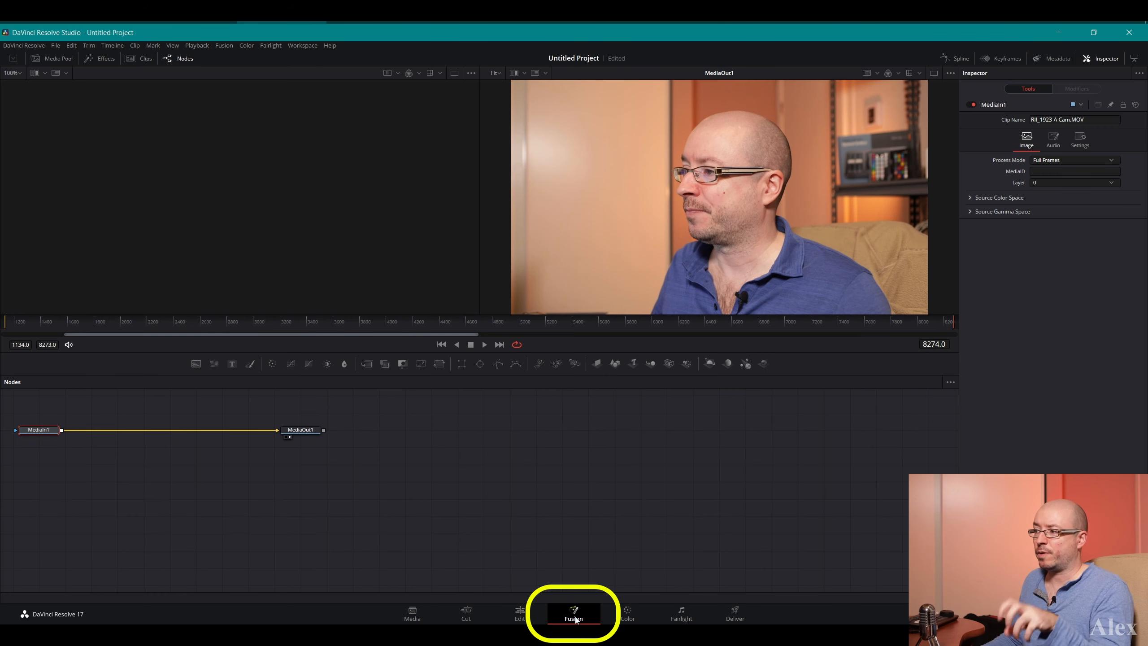
pyautogui.click(627, 616)
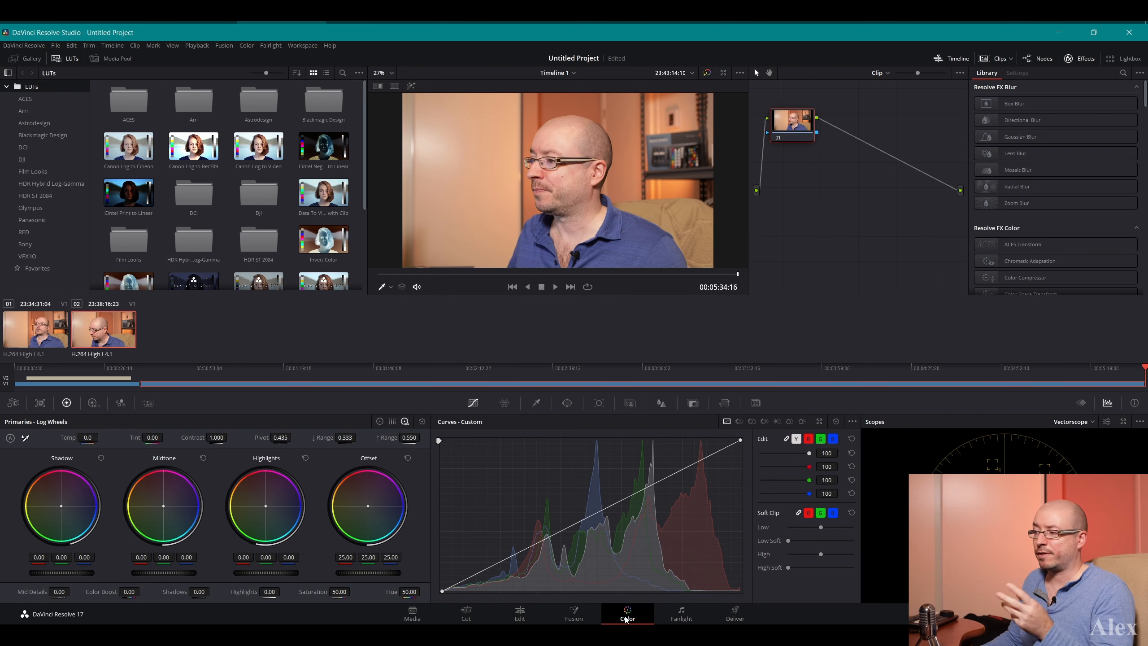
pyautogui.click(684, 617)
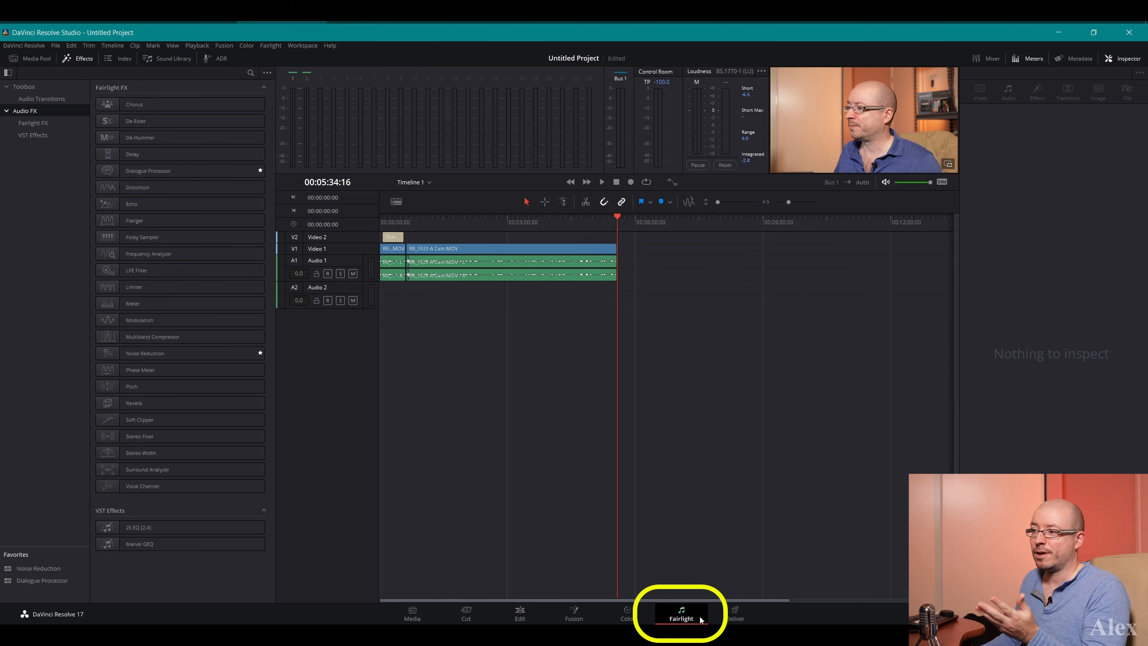
pyautogui.click(736, 617)
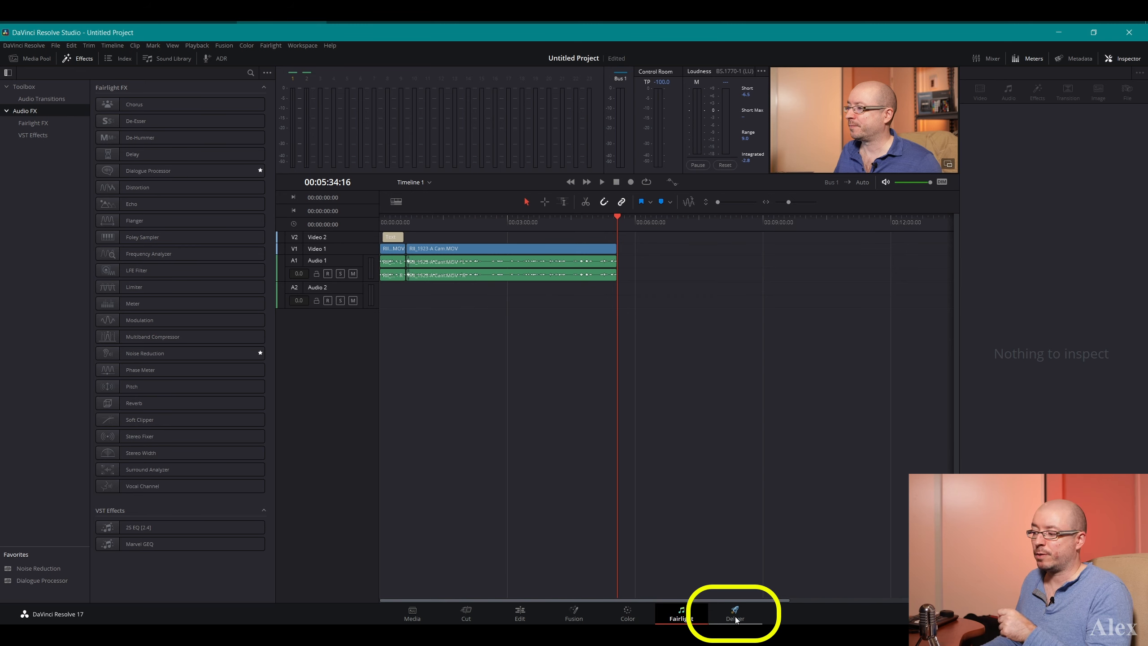